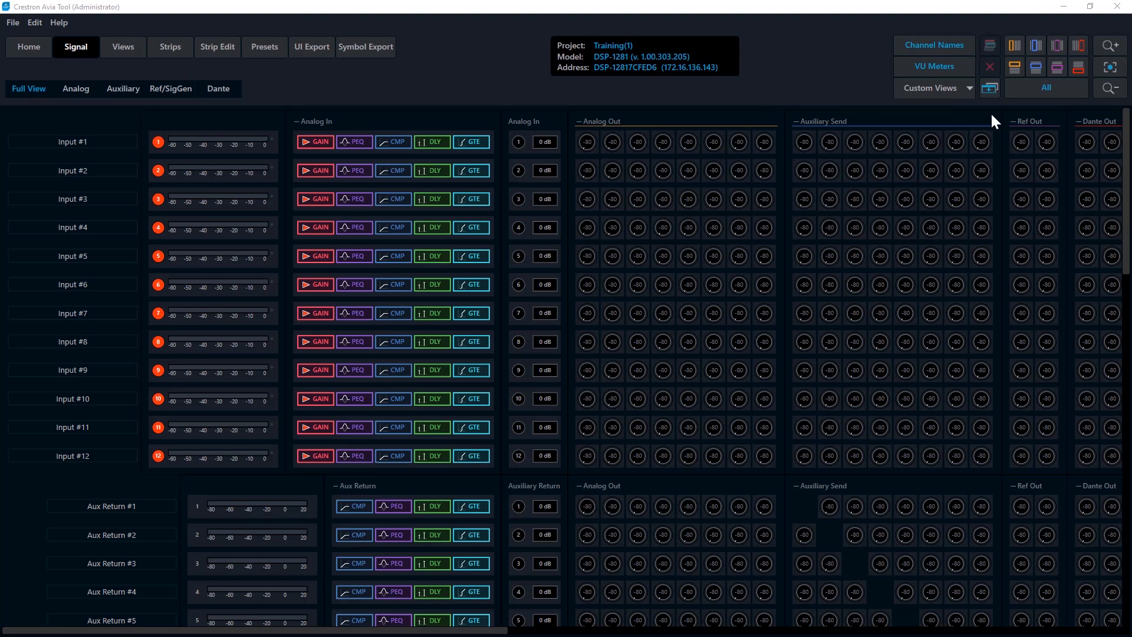
Step: Zoom the signal matrix out until the whole routing grid fits in view, and reset it to the default zoom
left_click(1110, 89)
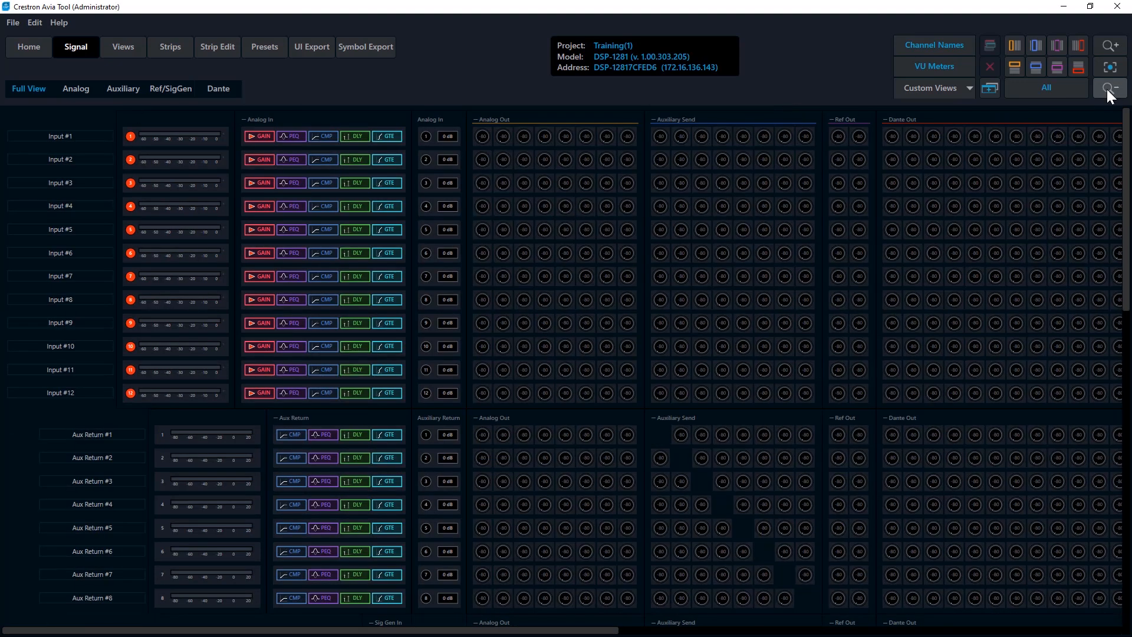
left_click(1107, 90)
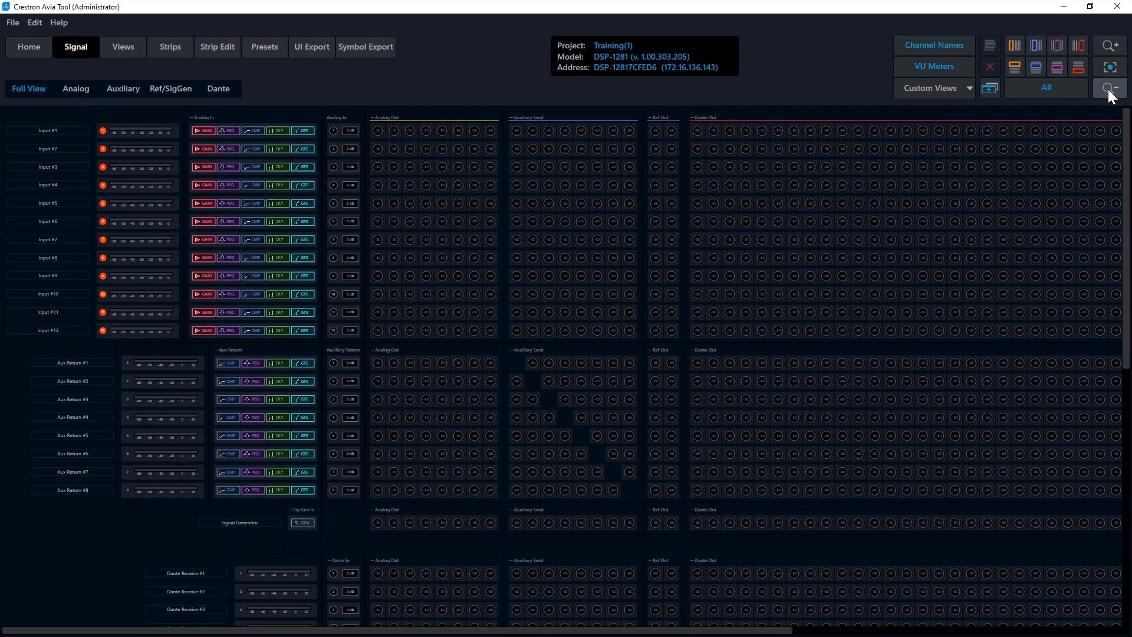
left_click(1108, 89)
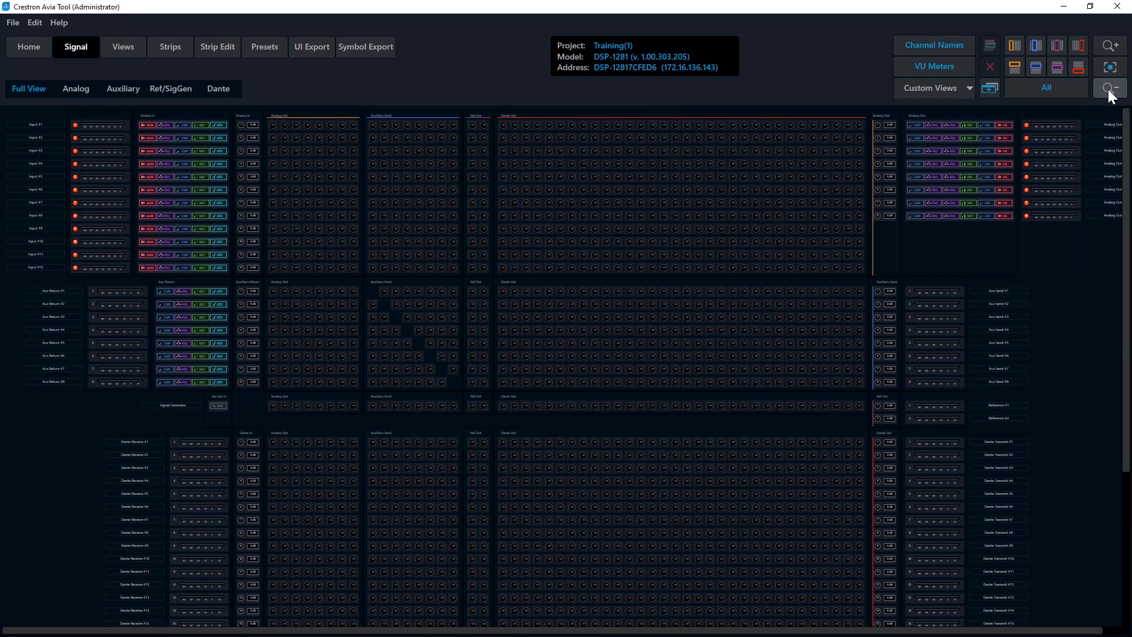
left_click(1108, 90)
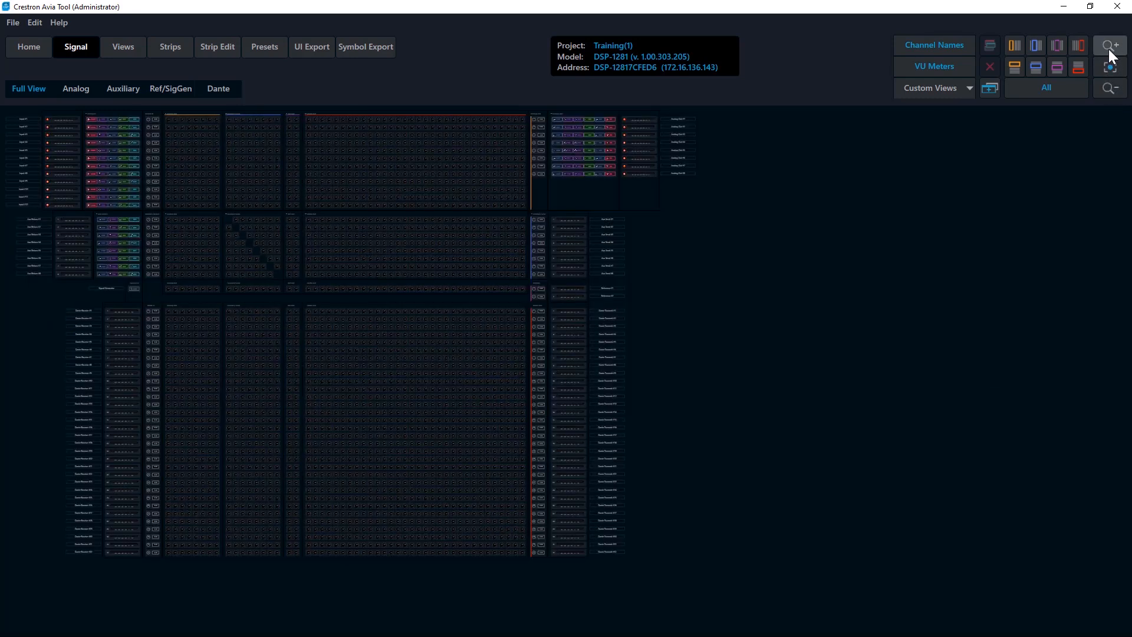
left_click(1109, 67)
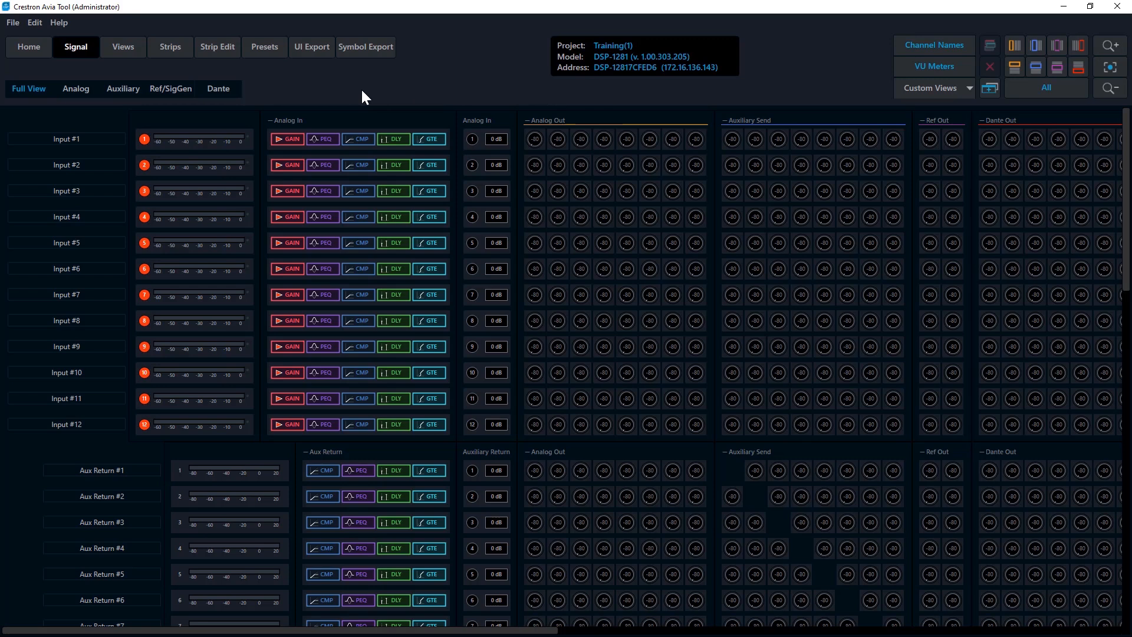
Step: View the Home page, return to the Signal view, and hide and redisplay its channel names
left_click(30, 48)
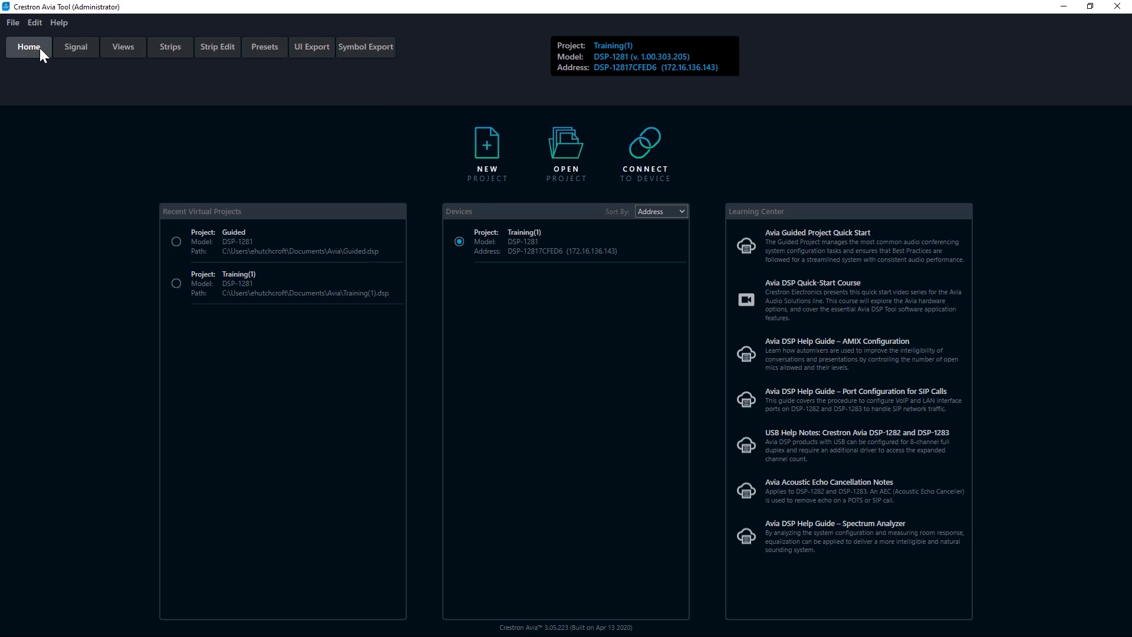
left_click(71, 49)
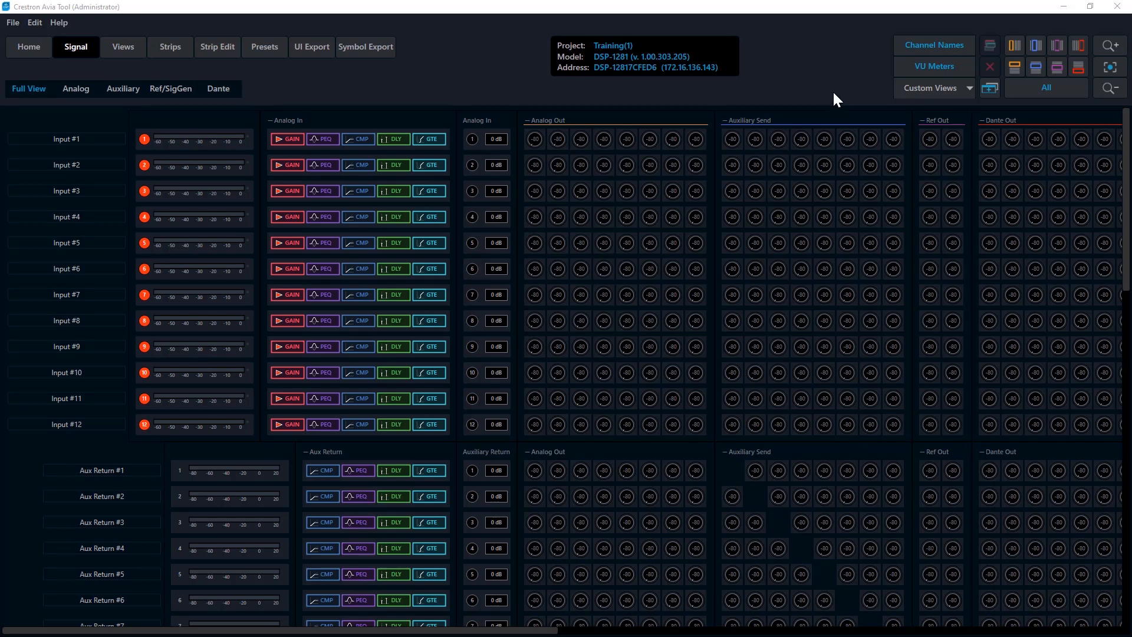
left_click(925, 44)
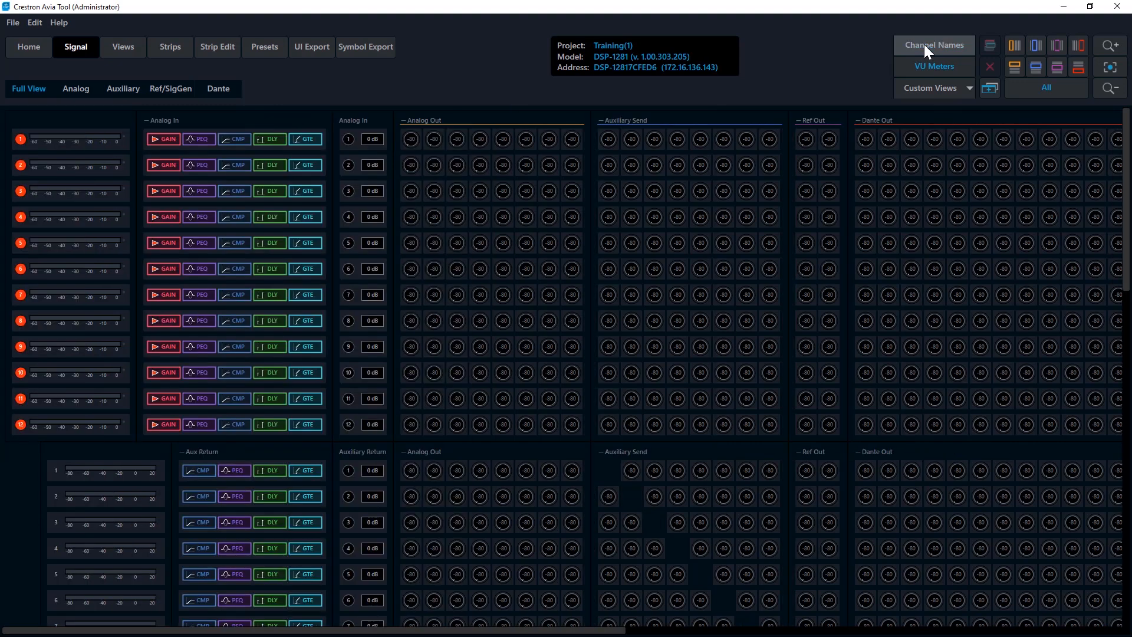
left_click(925, 44)
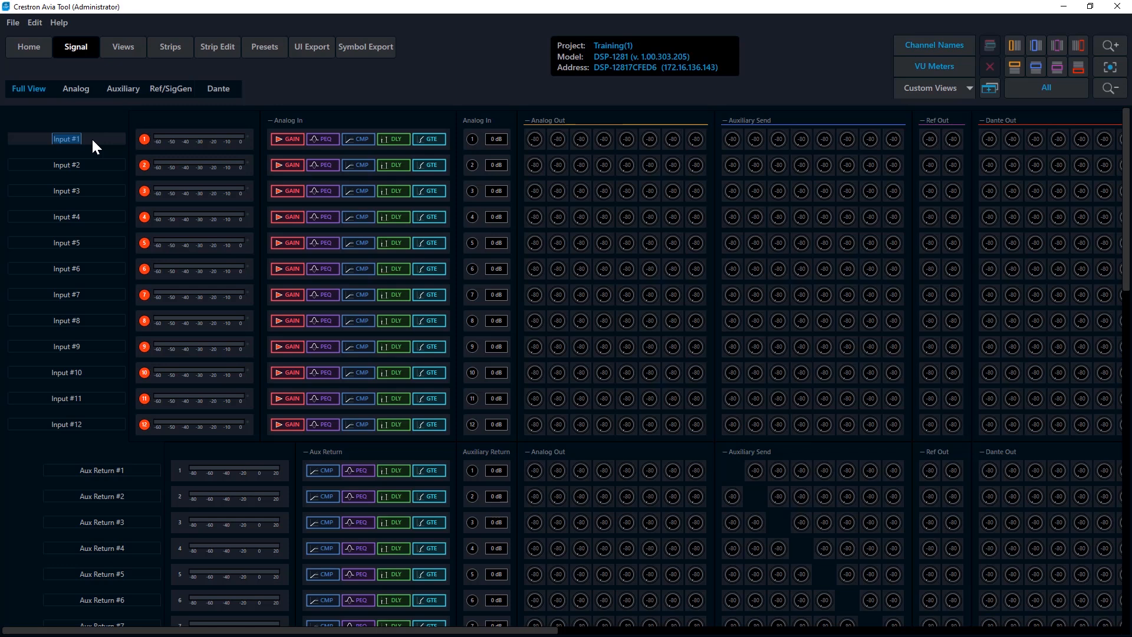
Step: Rename analog inputs 1, 2 and 3 as Left, Right and Microphone
type("Left")
key("Tab")
type("Right")
key("Tab")
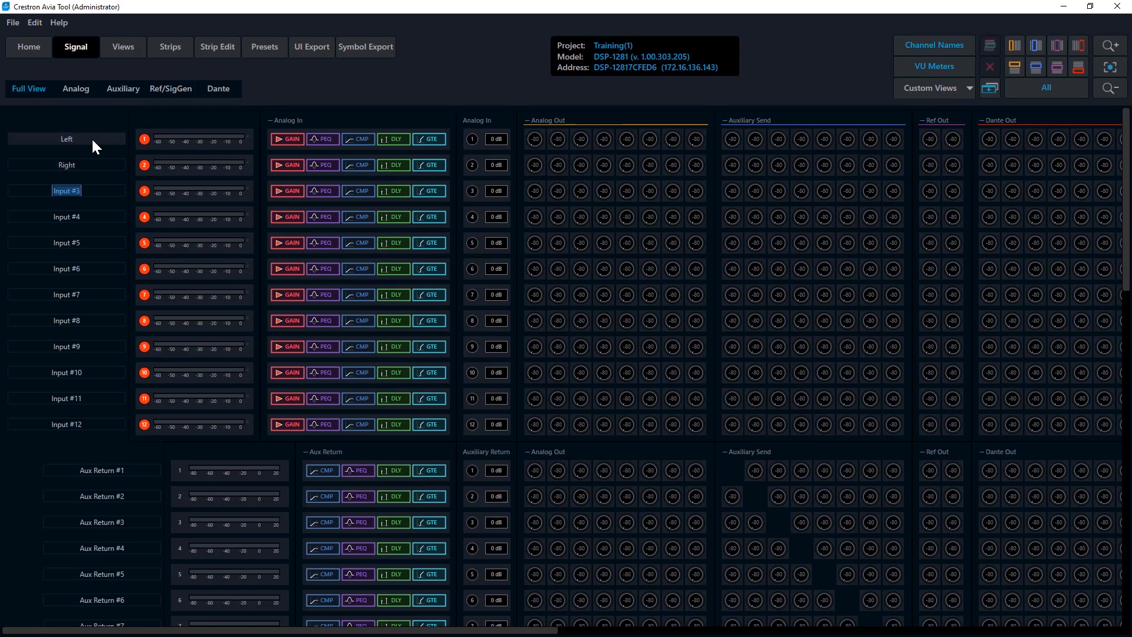
type("Microphone")
key("Return")
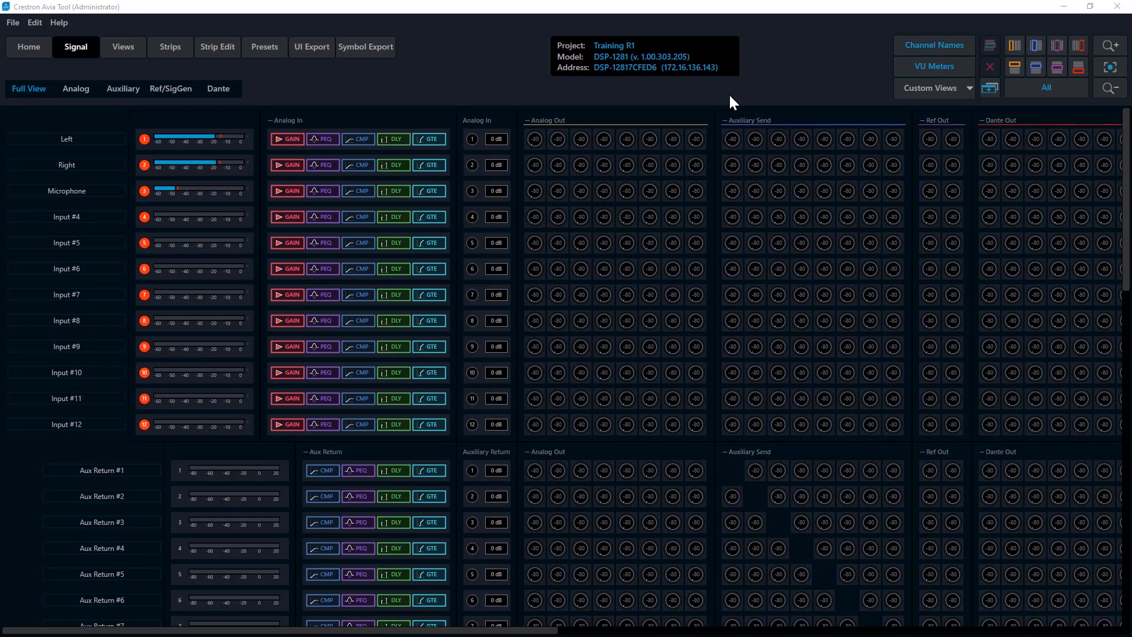
Step: Turn the VU meter display off and back on in the Signal view
left_click(921, 66)
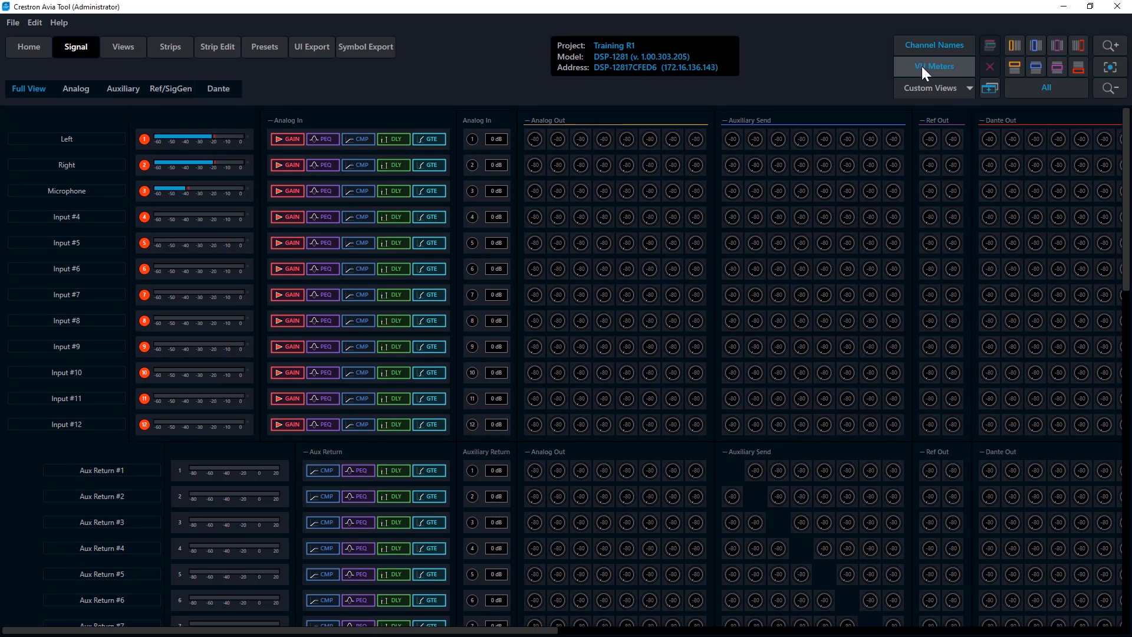
left_click(921, 66)
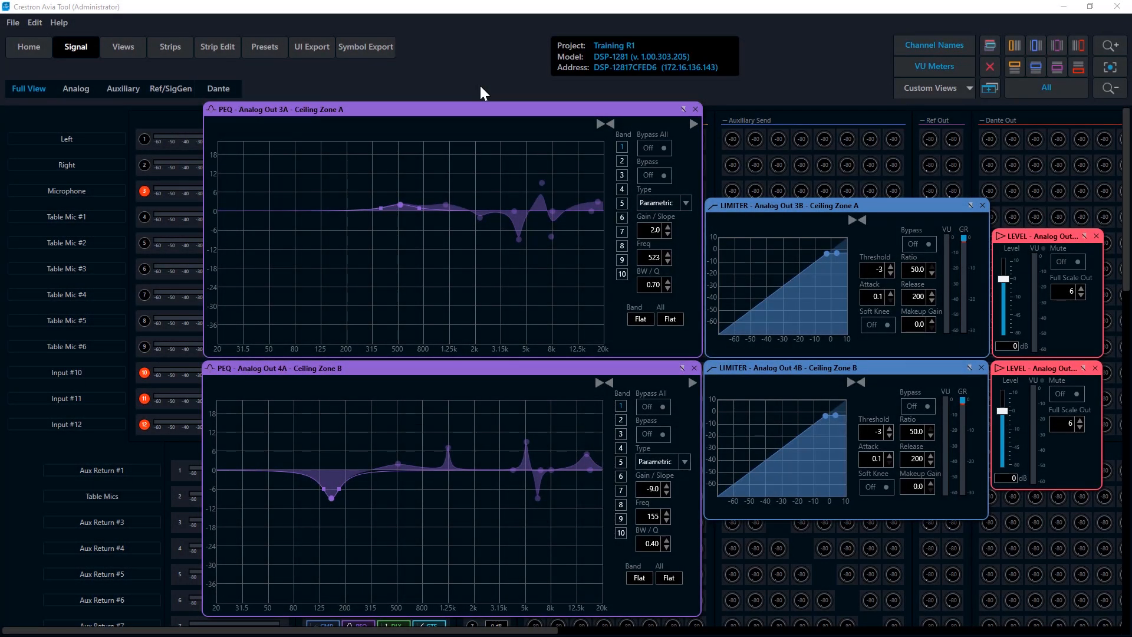
Step: Open the Views page and recall the Table Mics and Ins & Outs custom views in turn
left_click(125, 48)
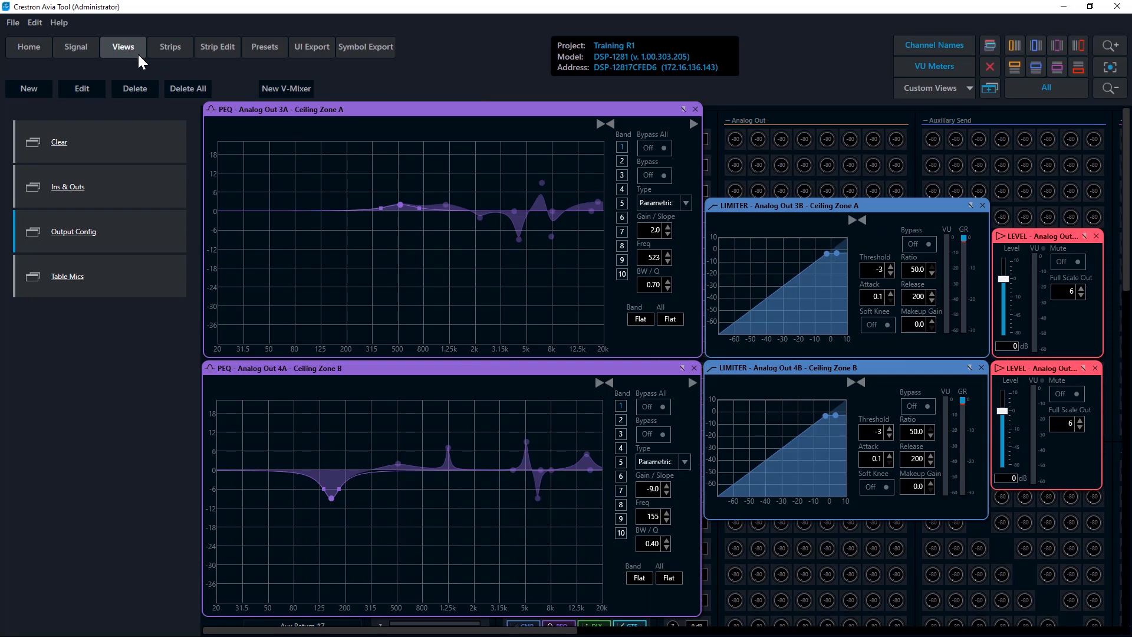
left_click(915, 89)
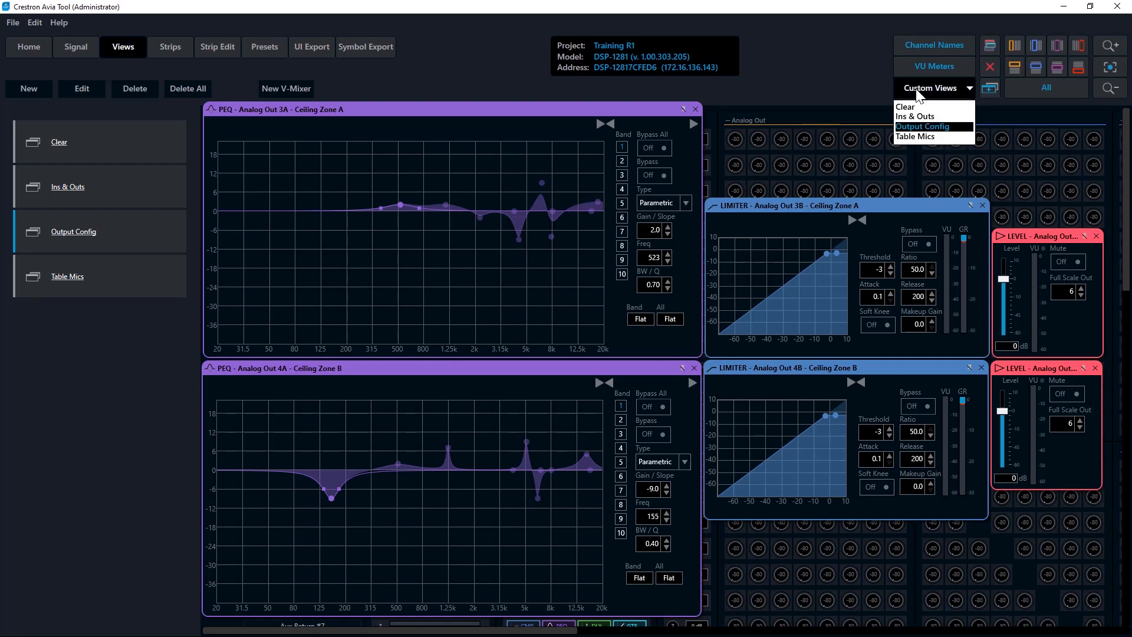
left_click(918, 135)
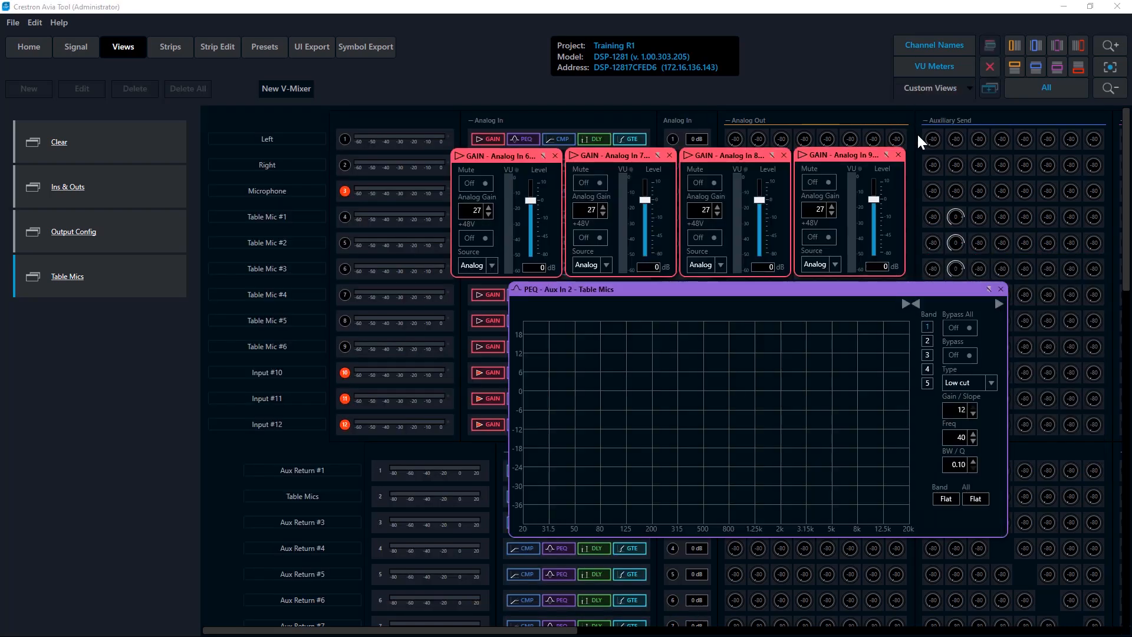
left_click(923, 90)
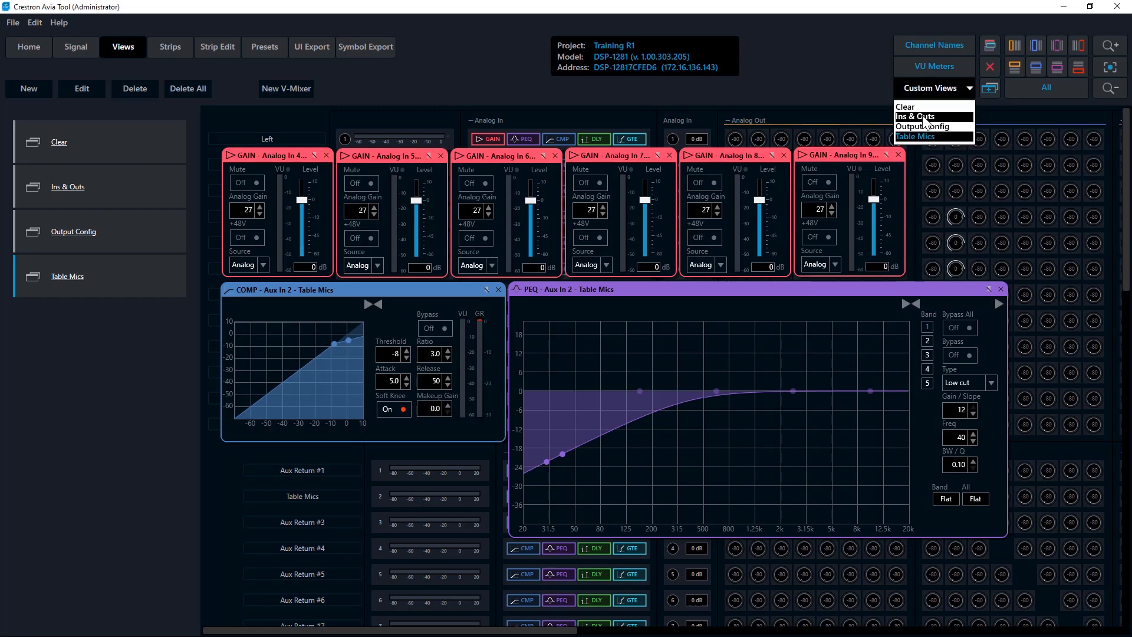
left_click(924, 117)
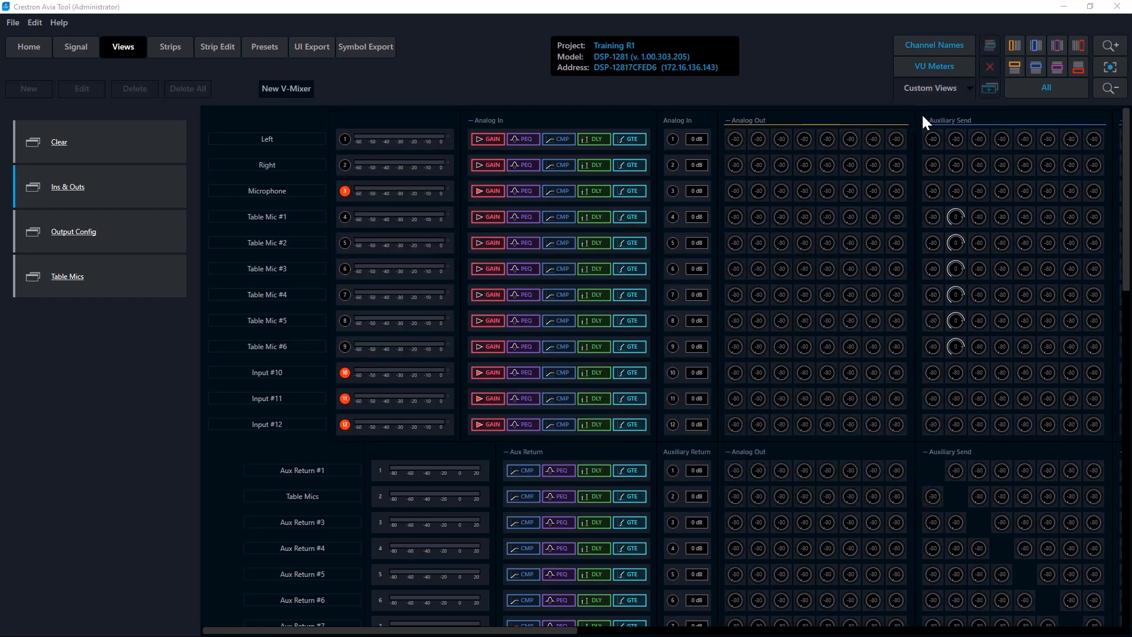
Step: Recall the Output Config custom view on the Signal page and close all of its processing windows
left_click(72, 46)
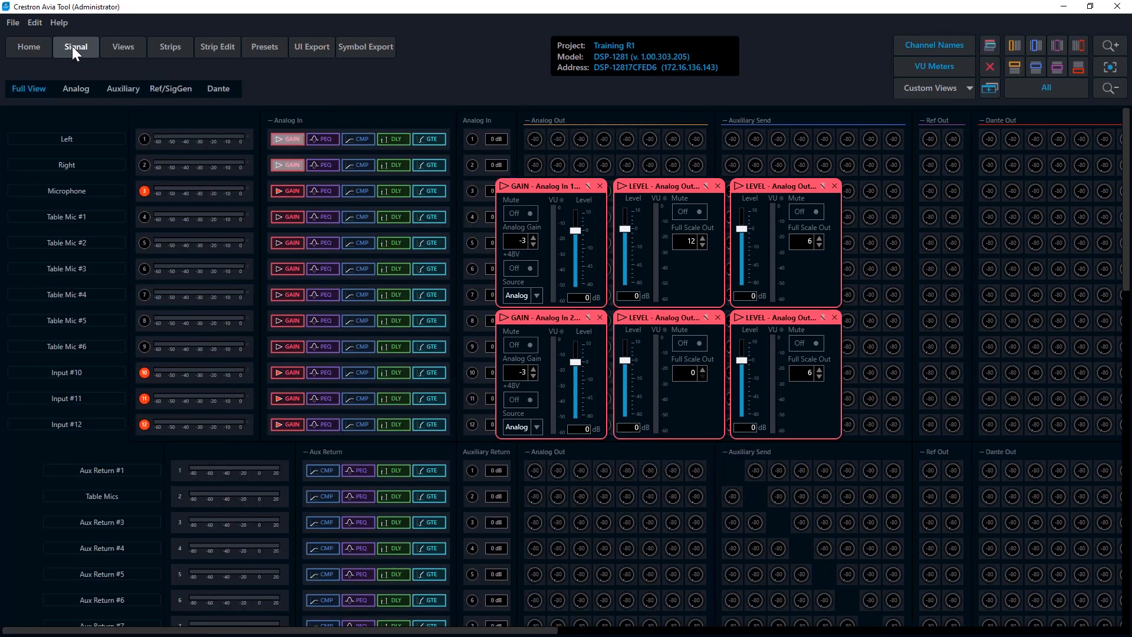
left_click(953, 86)
left_click(946, 126)
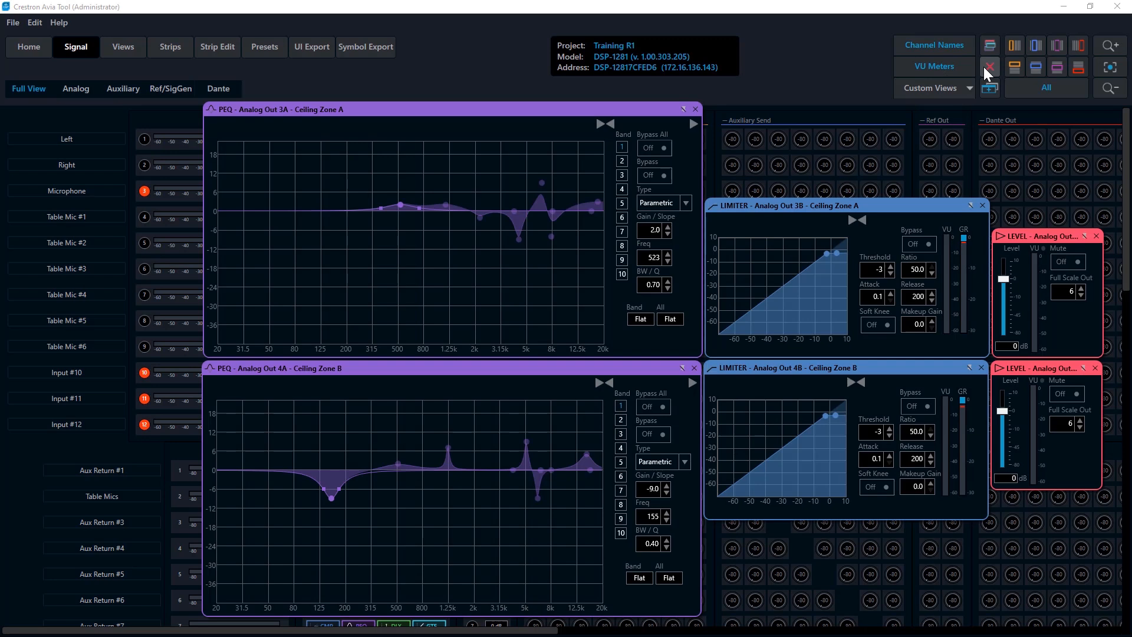
left_click(988, 69)
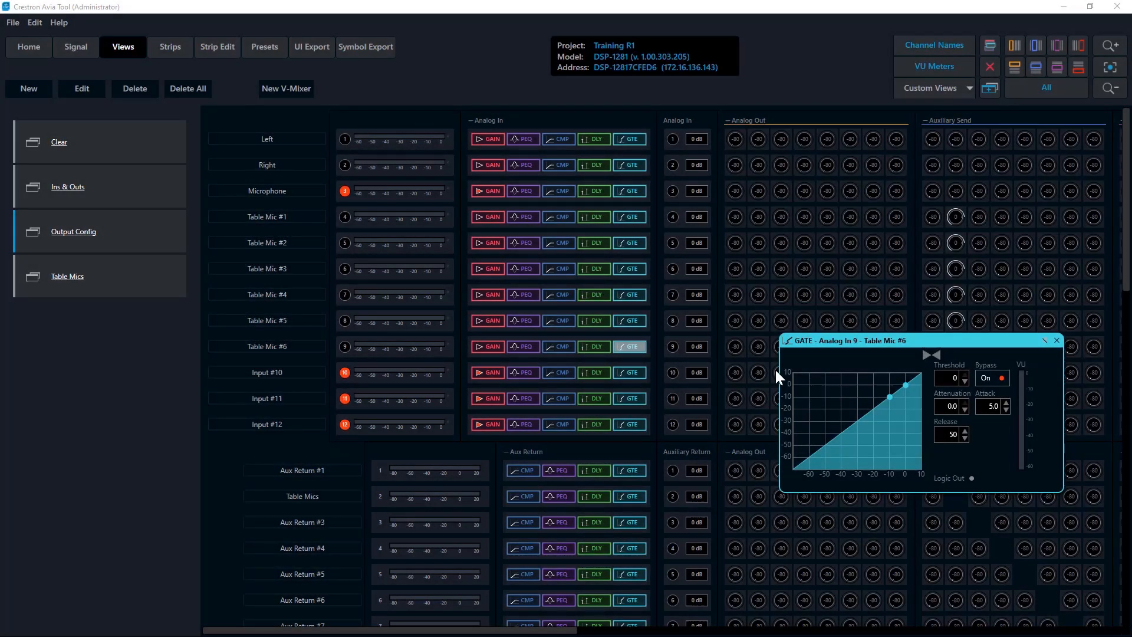
Step: Open the gates for Table Mic #5 and Table Mic #4 and line them up in a row beside the Table Mic #6 gate
left_click(629, 320)
left_click_drag(634, 342, 581, 339)
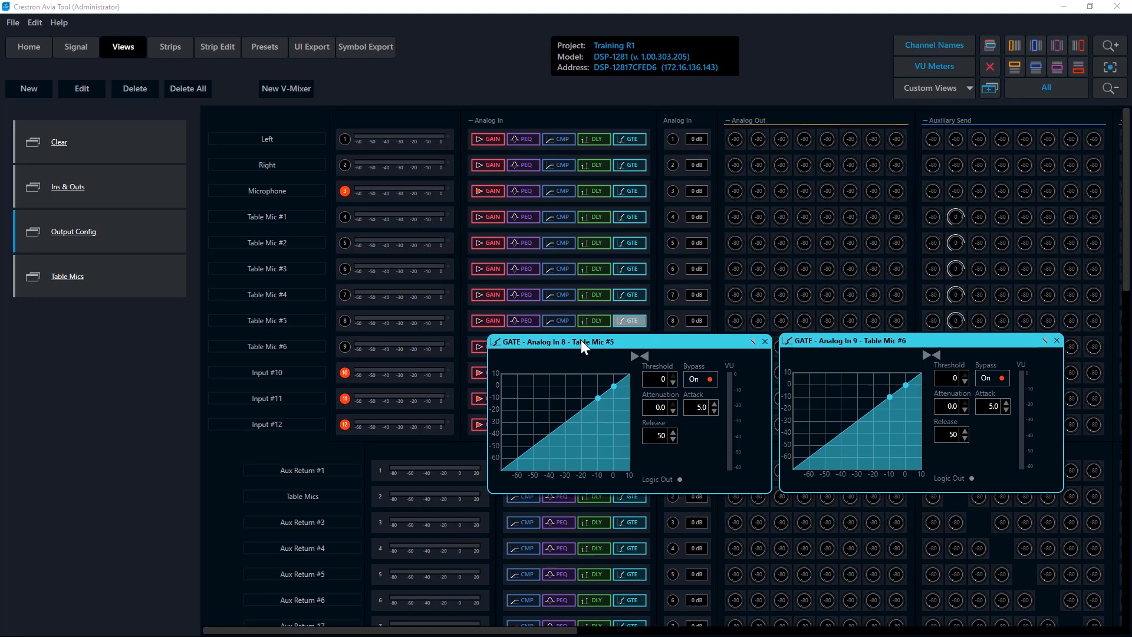
left_click(629, 294)
left_click_drag(633, 313, 246, 339)
Step: Open the gates for Table Mic #3, #2 and #1 and arrange them in order in a row above the other three gates
left_click(624, 269)
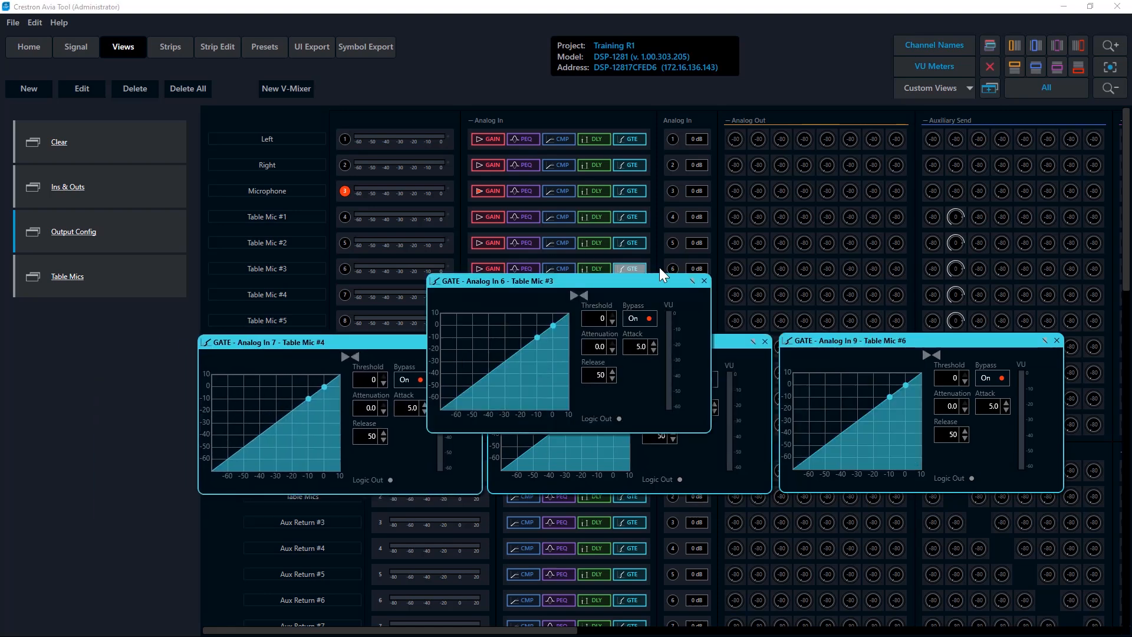
left_click_drag(659, 267, 936, 175)
left_click(631, 243)
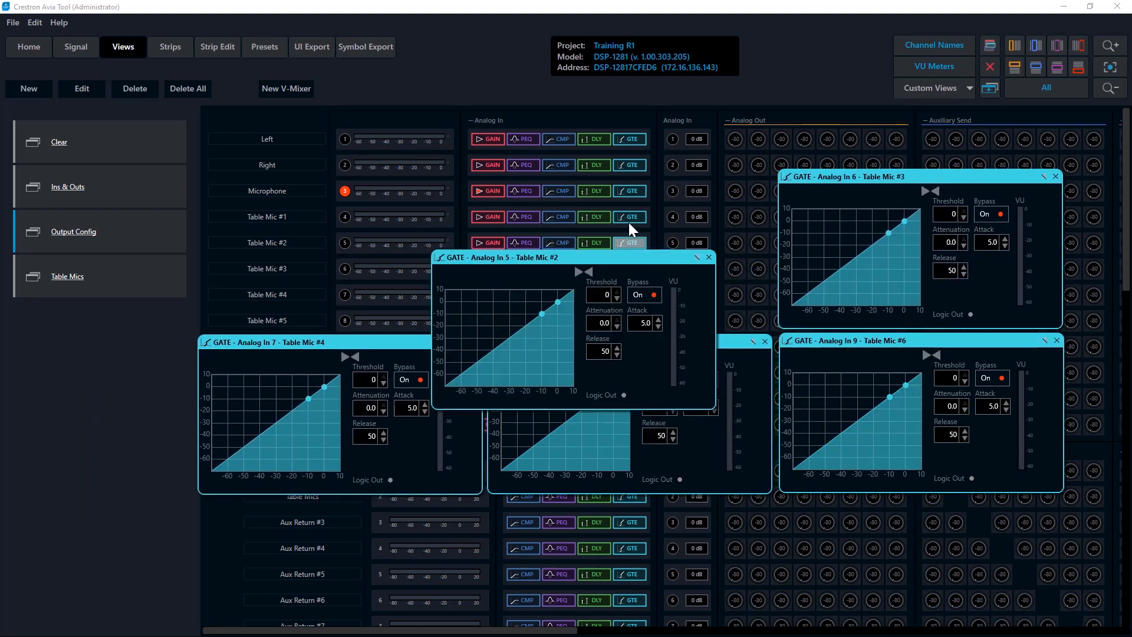
left_click(629, 219)
left_click_drag(600, 217, 377, 171)
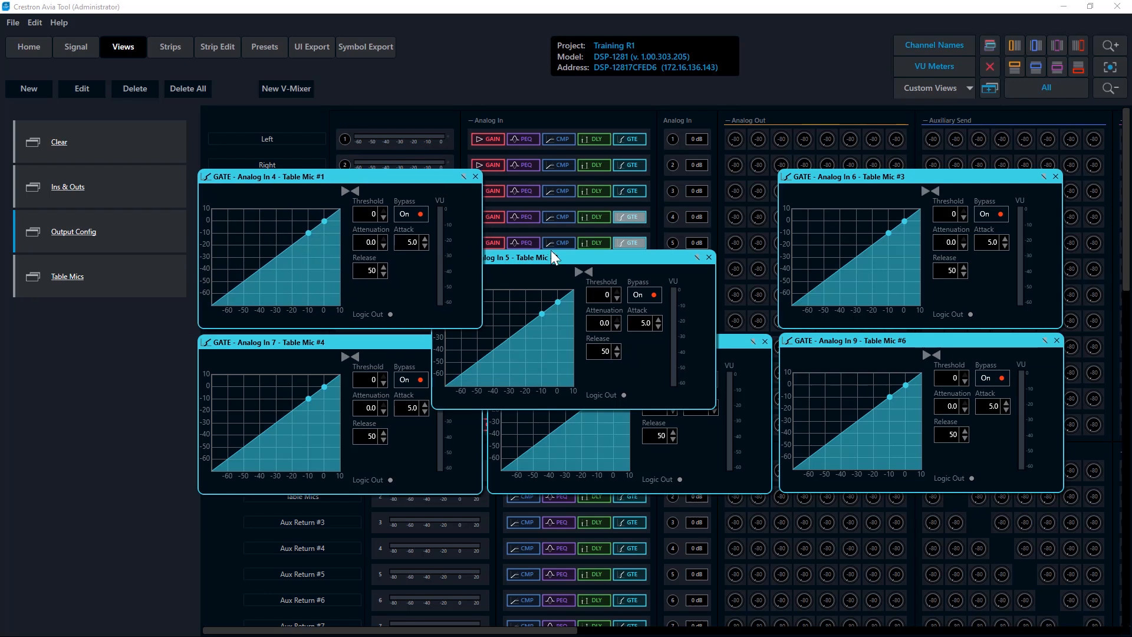
left_click_drag(550, 255, 603, 172)
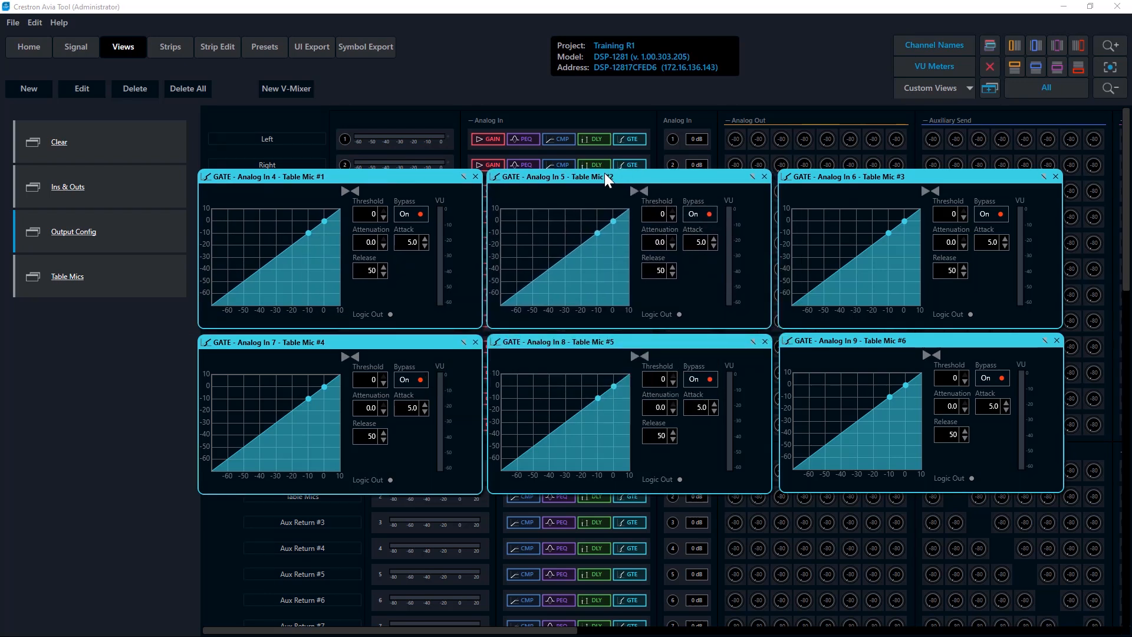
Step: Save the arranged gate windows as a new custom view named "mic gates"
left_click(991, 88)
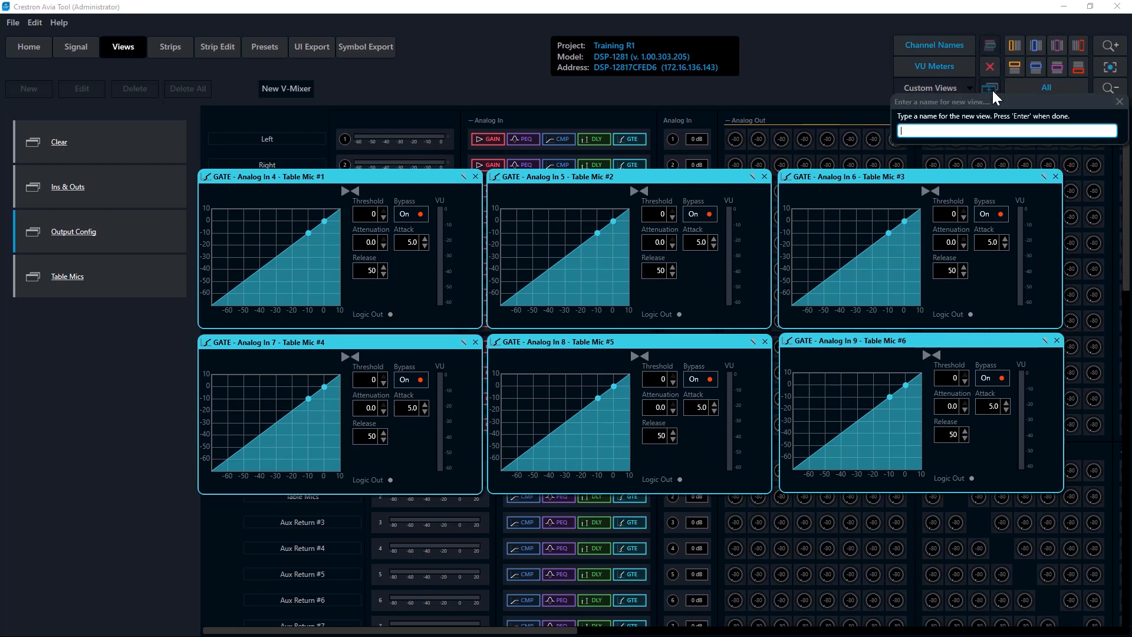
type("mic gates")
key("Return")
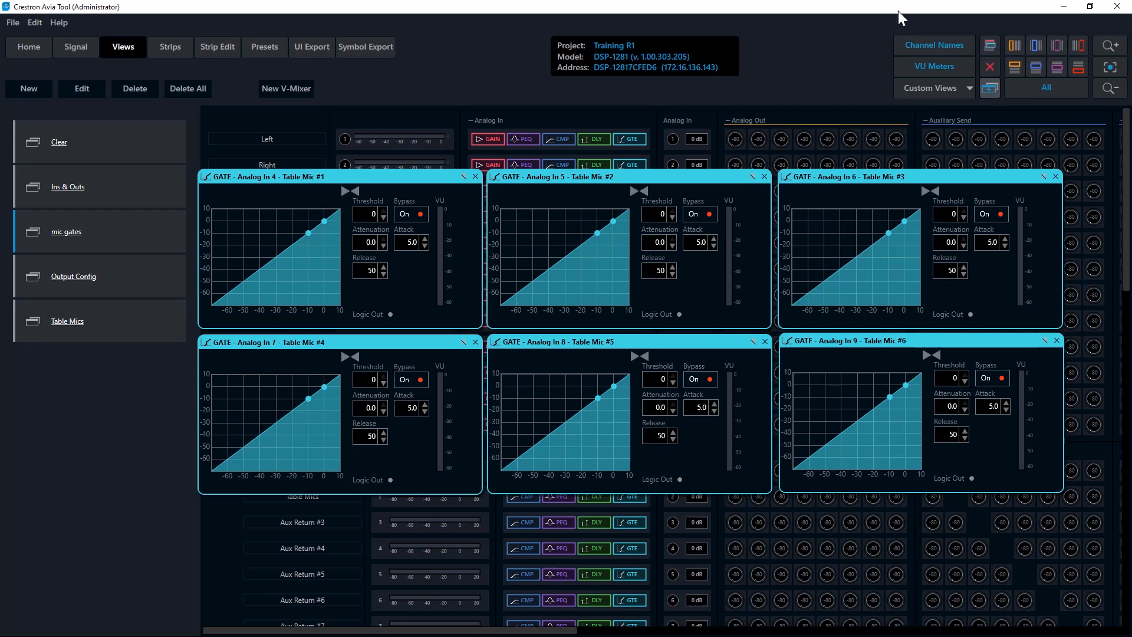
Step: Recall the Output Config view, followed by the mic gates view, to compare their window layouts
left_click(76, 283)
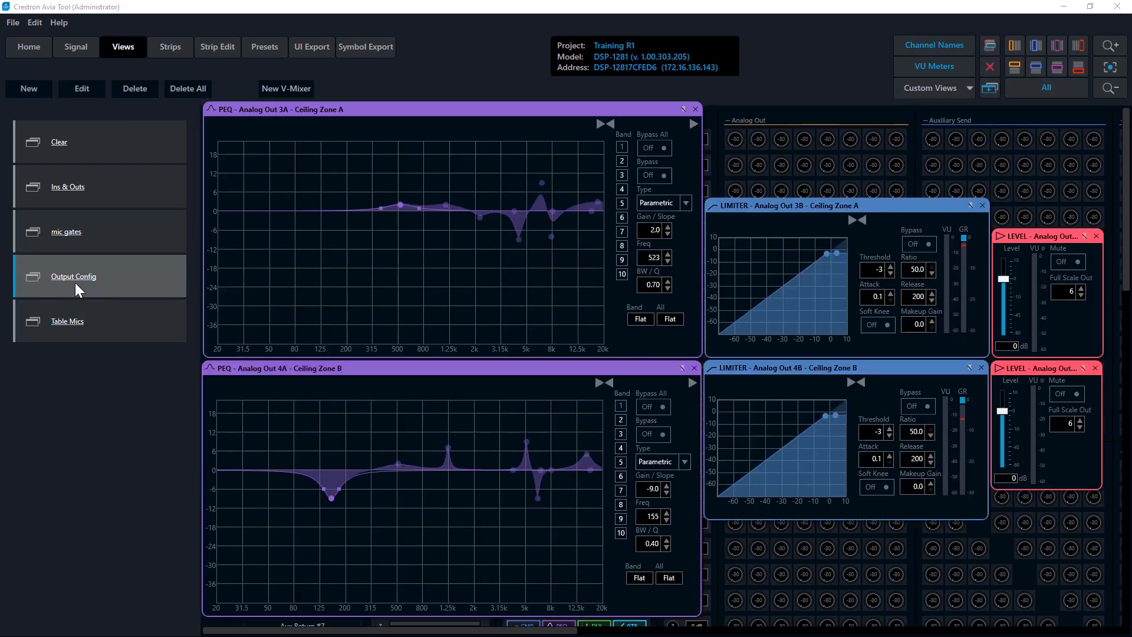
left_click(113, 244)
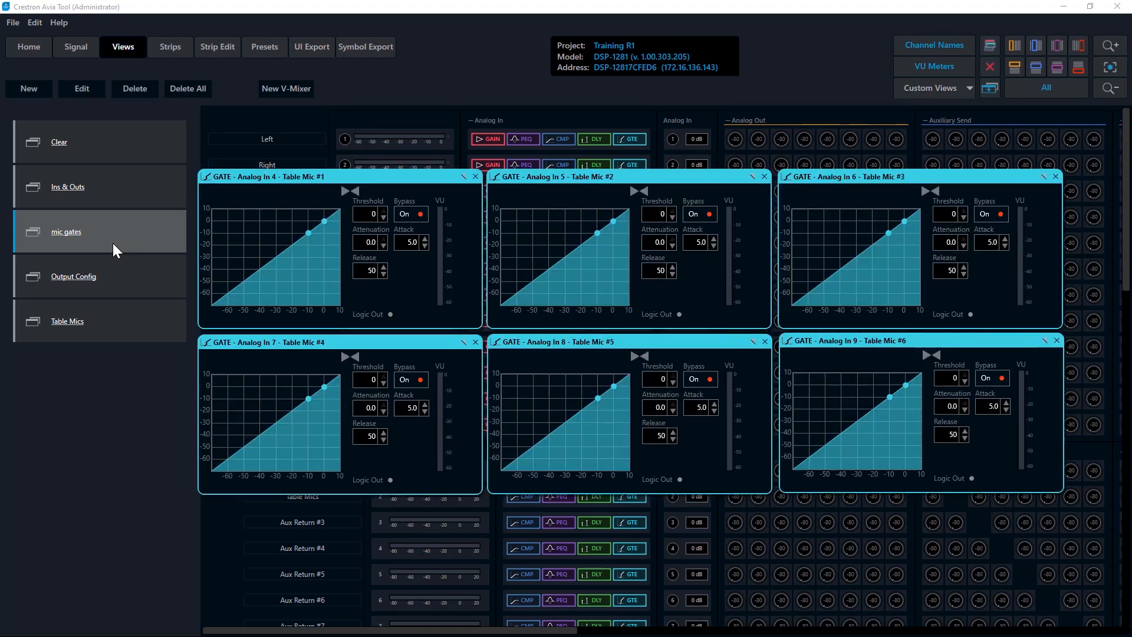
Step: Delete the custom view named Clear
left_click(110, 140)
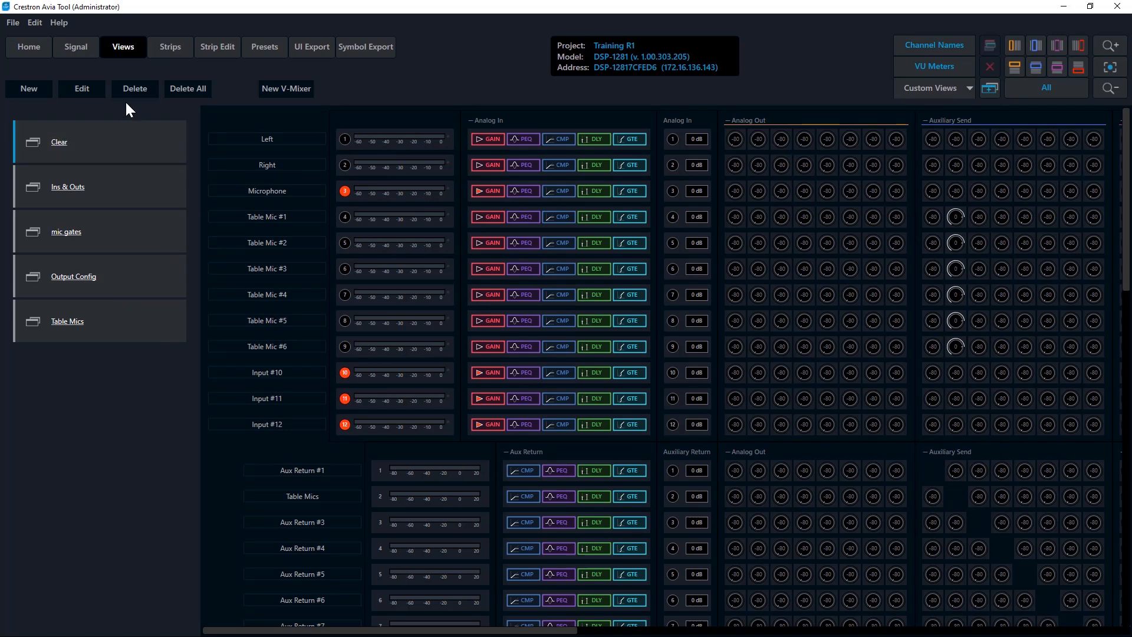
left_click(131, 86)
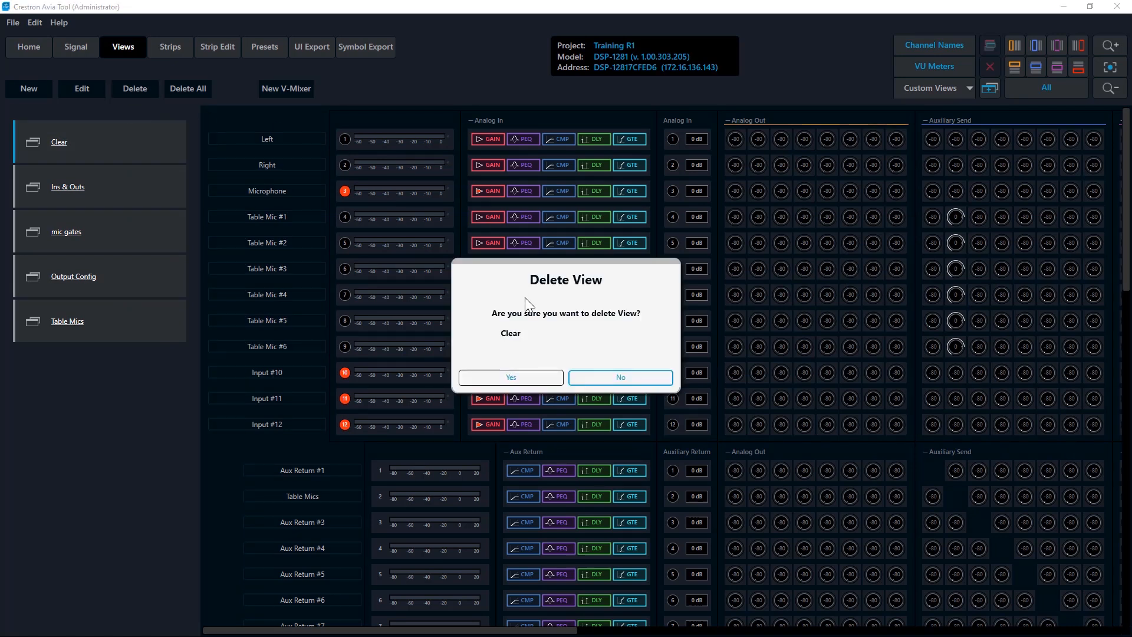
left_click(512, 378)
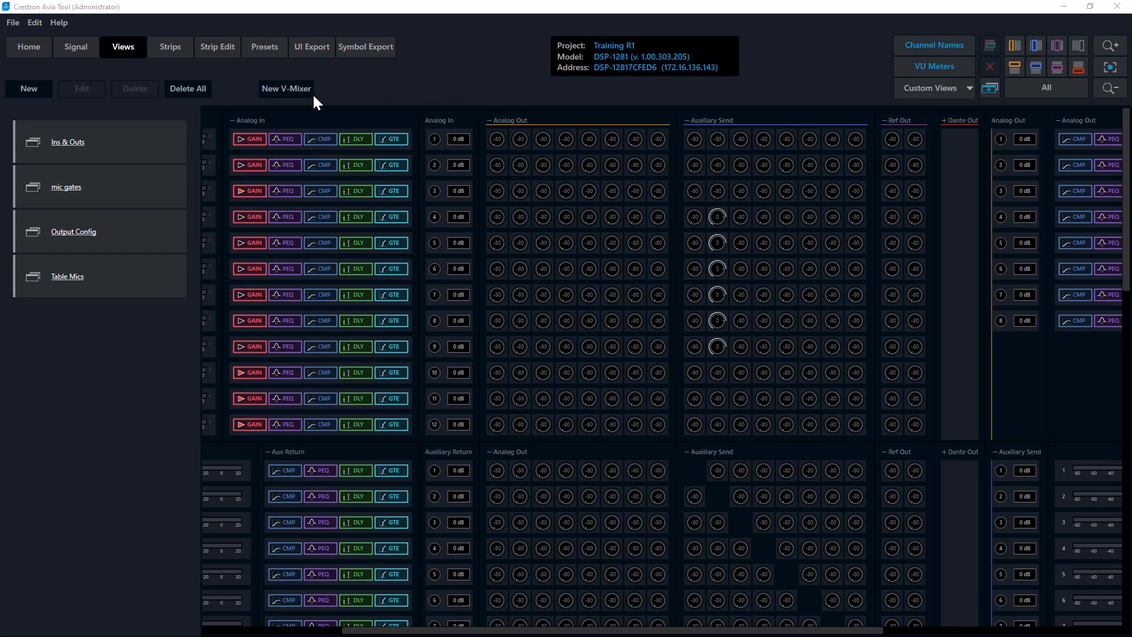
Step: Create a new virtual mixer named "mic mix"
left_click(293, 90)
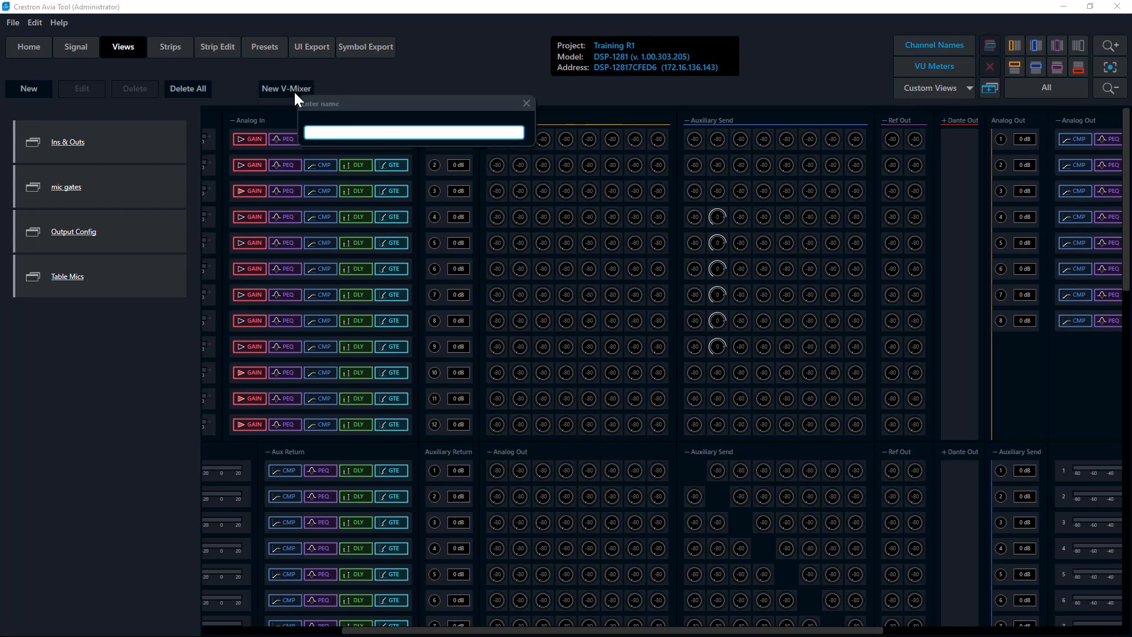
type("mic mix")
key("Return")
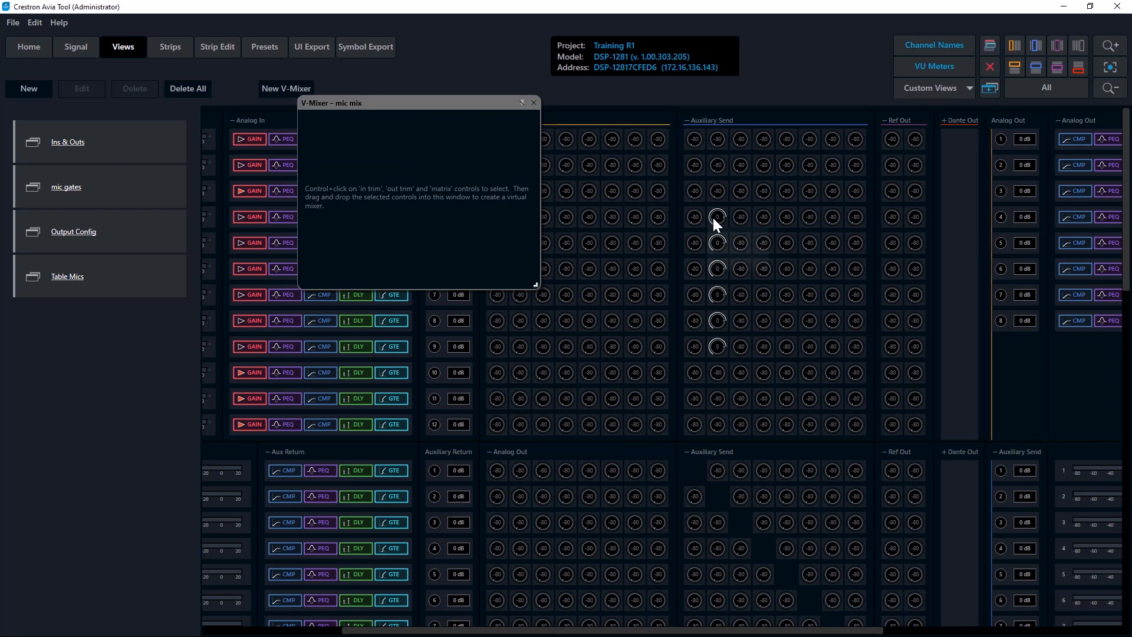
Step: Add the Auxiliary Send 2 matrix controls of Table Mics #1 to #6 to the mic mix virtual mixer
left_click(716, 246, "ctrl")
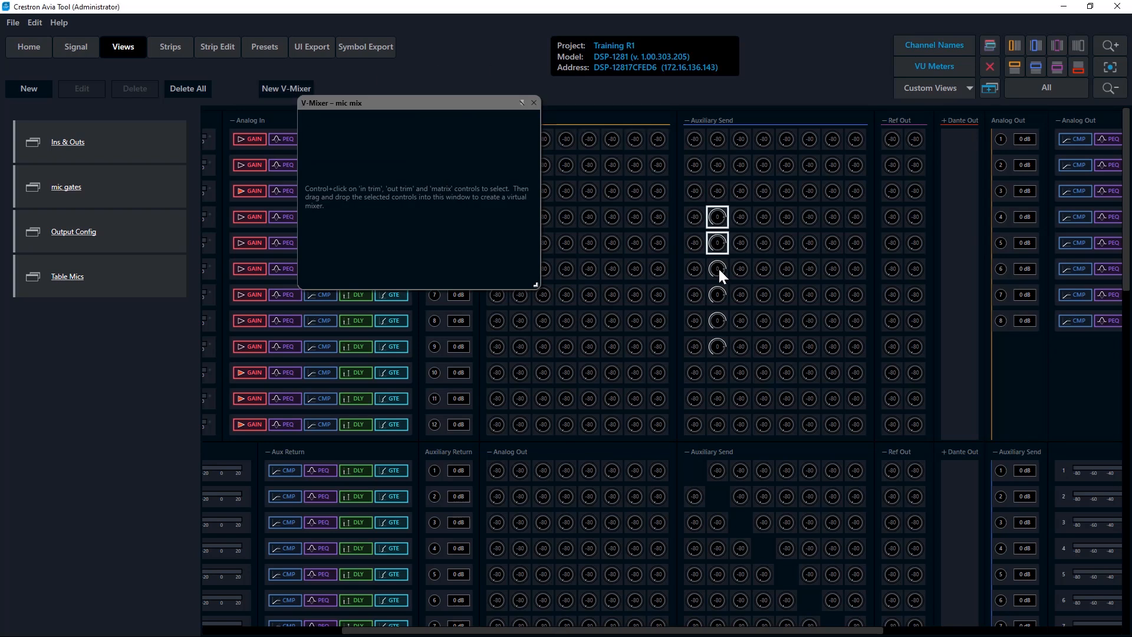
left_click(716, 295, "ctrl")
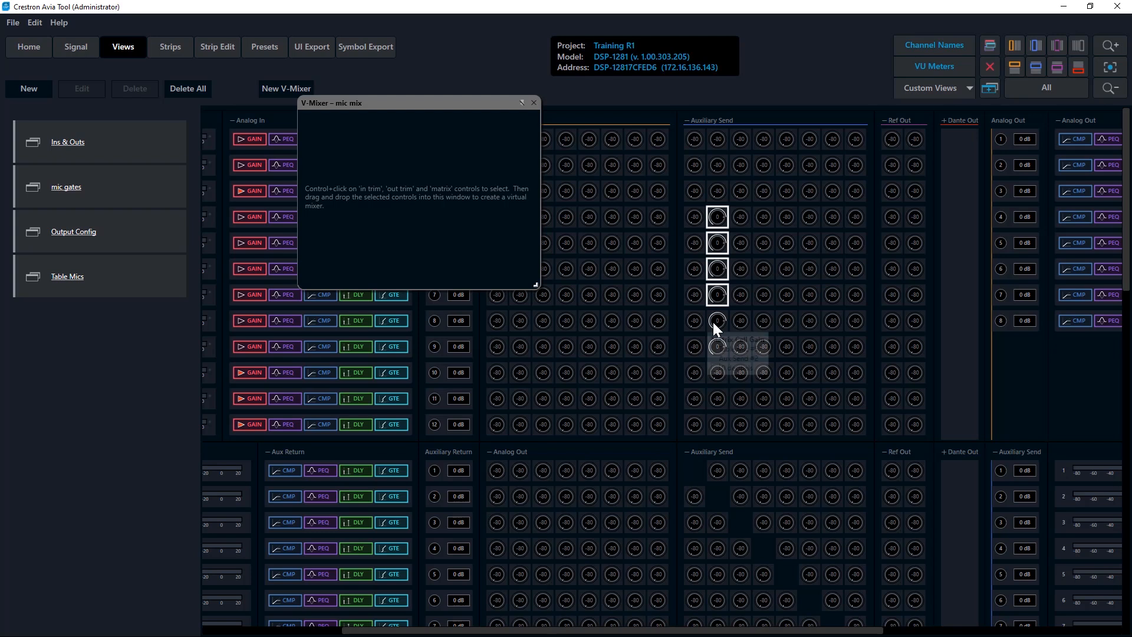
left_click(717, 321, "ctrl")
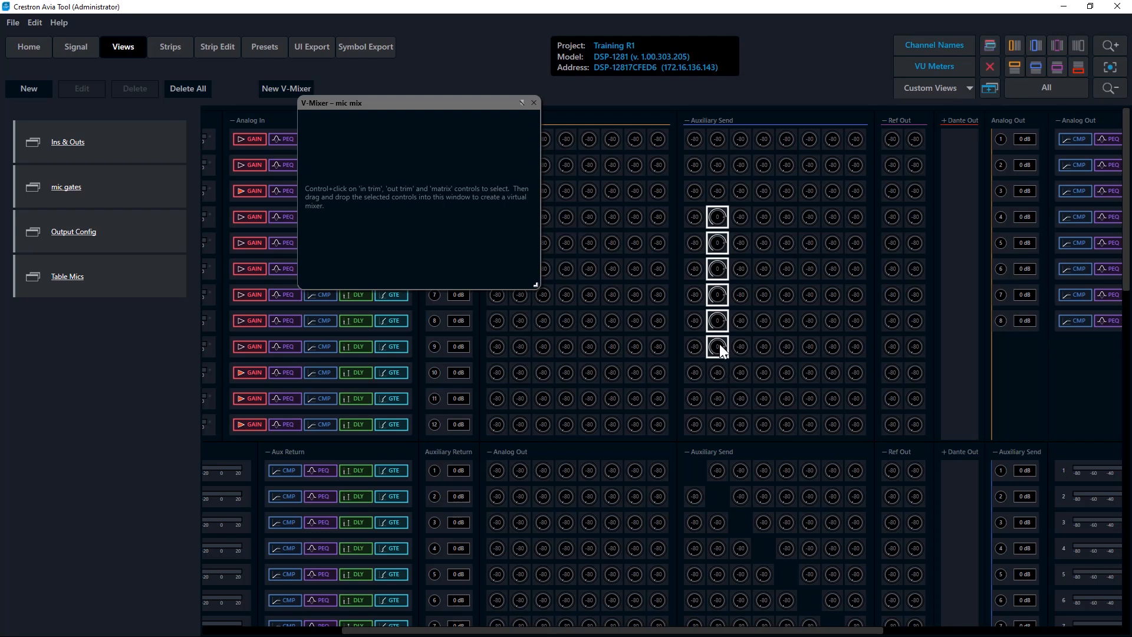
left_click_drag(719, 347, 466, 253)
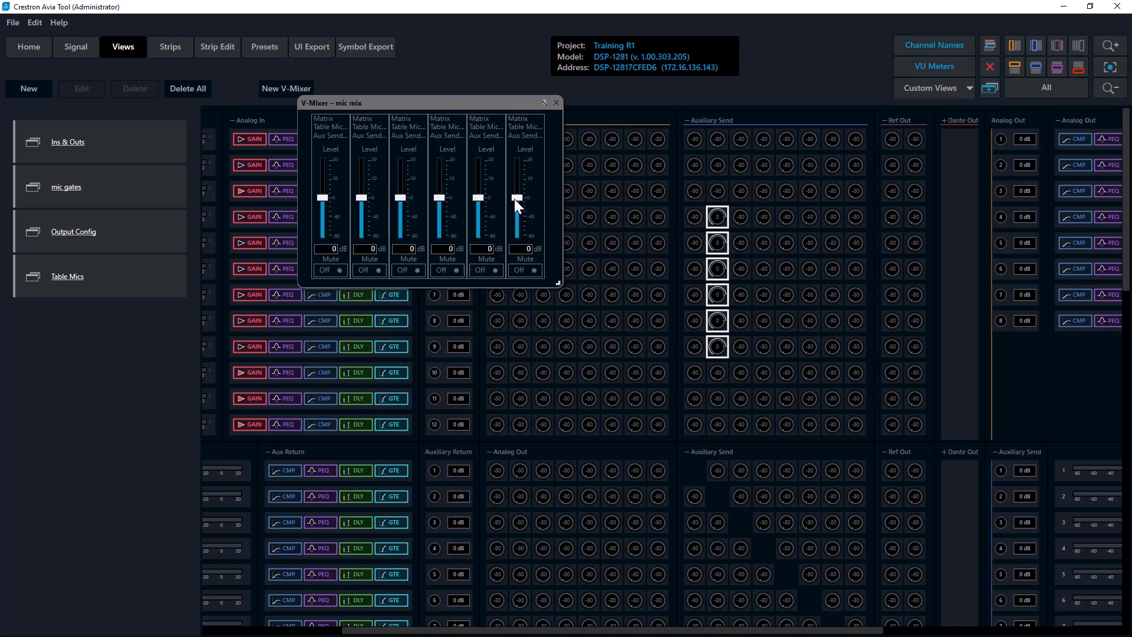
Step: Set the sixth table mic's level in the virtual mixer to -1 dB, and switch its mute on and back off
mouse_move(514, 197)
left_mouse_down()
mouse_move(517, 172)
mouse_move(509, 238)
mouse_move(514, 196)
left_mouse_up()
left_click(523, 269)
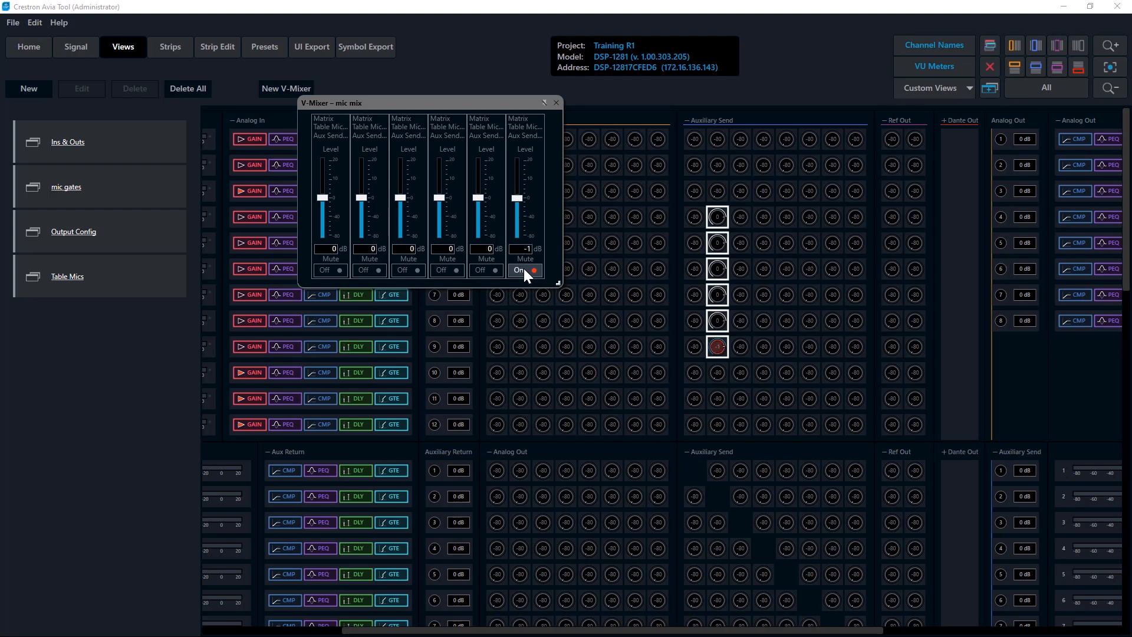
left_click(524, 269)
Step: Add the Auxiliary Send 2 output trim to the mic mix mixer, and test its mute on and off
left_click(1026, 497)
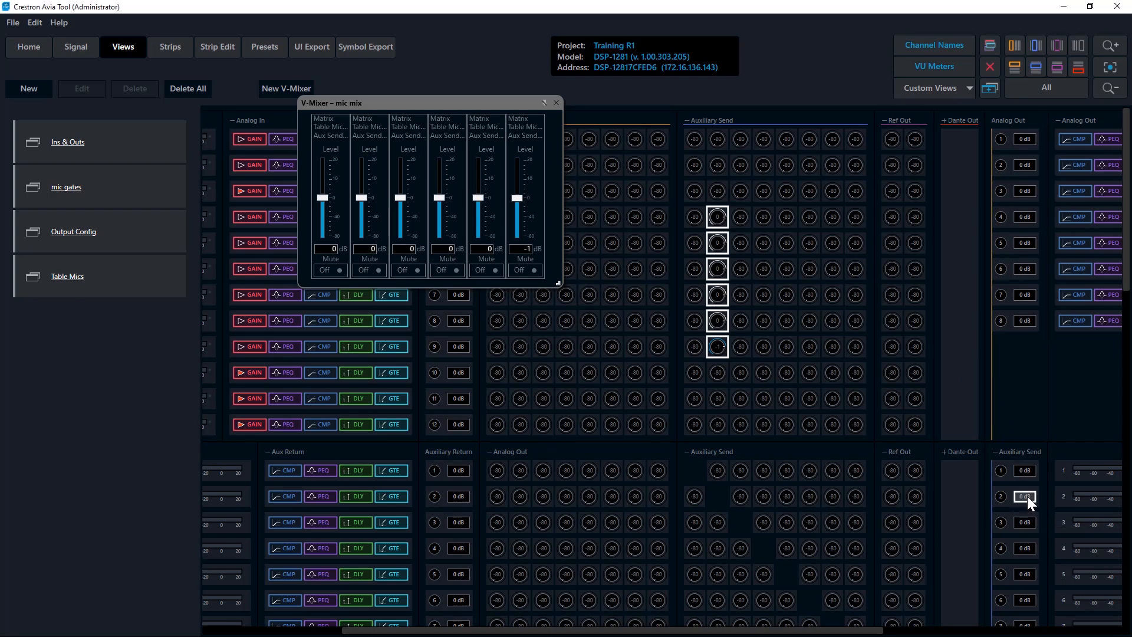
left_click_drag(552, 258, 553, 255)
left_click(564, 270)
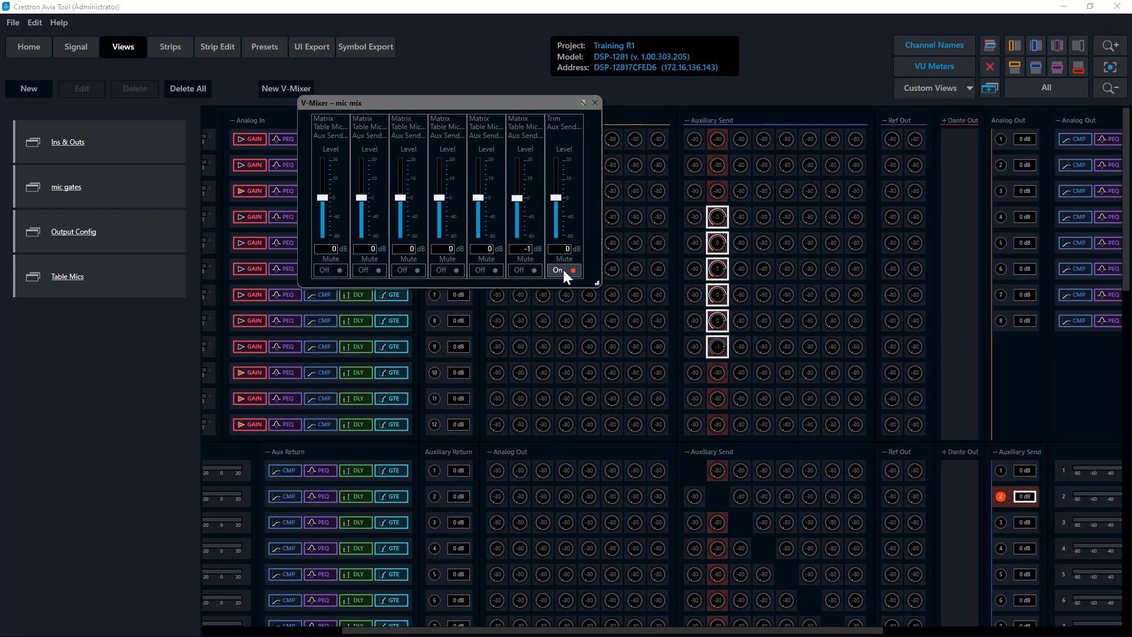
left_click(561, 270)
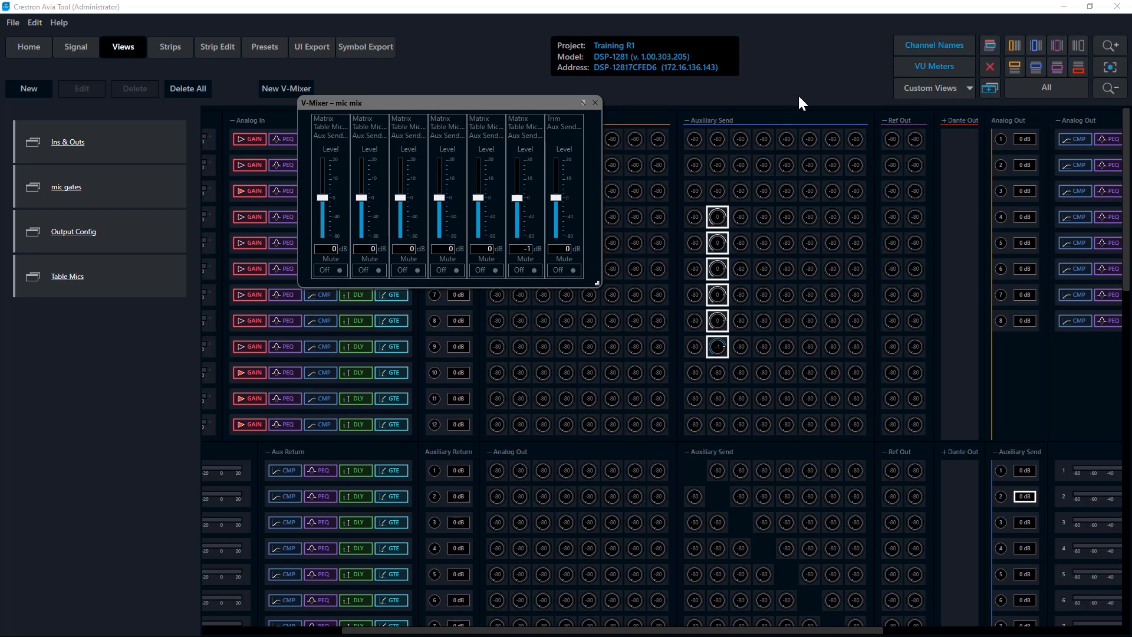
Step: Save the window layout with the virtual mixer as a new custom view named "mic mix"
left_click(989, 90)
type("mi")
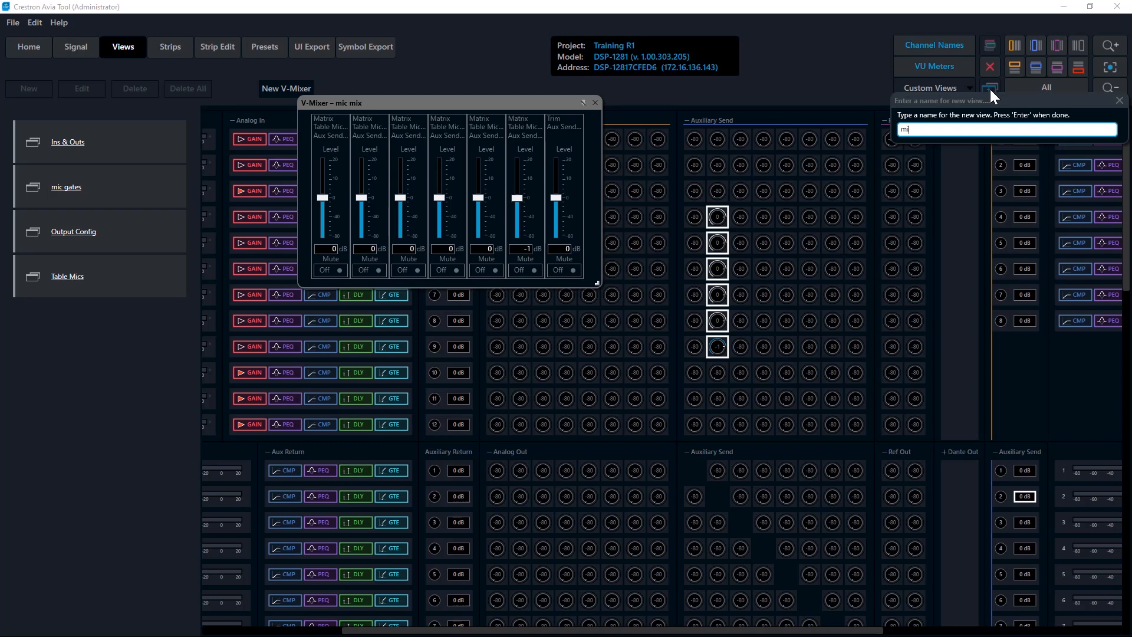
type("c mix")
key("Return")
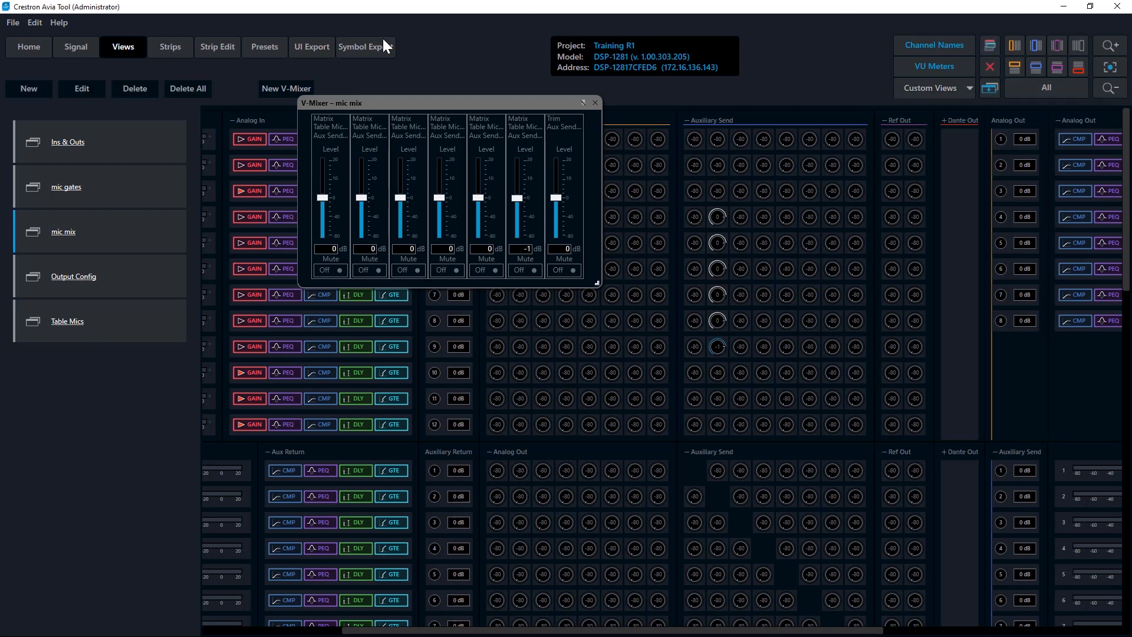
Step: Recall the mic gates view, followed by the mic mix view, to check the saved layouts
left_click(125, 185)
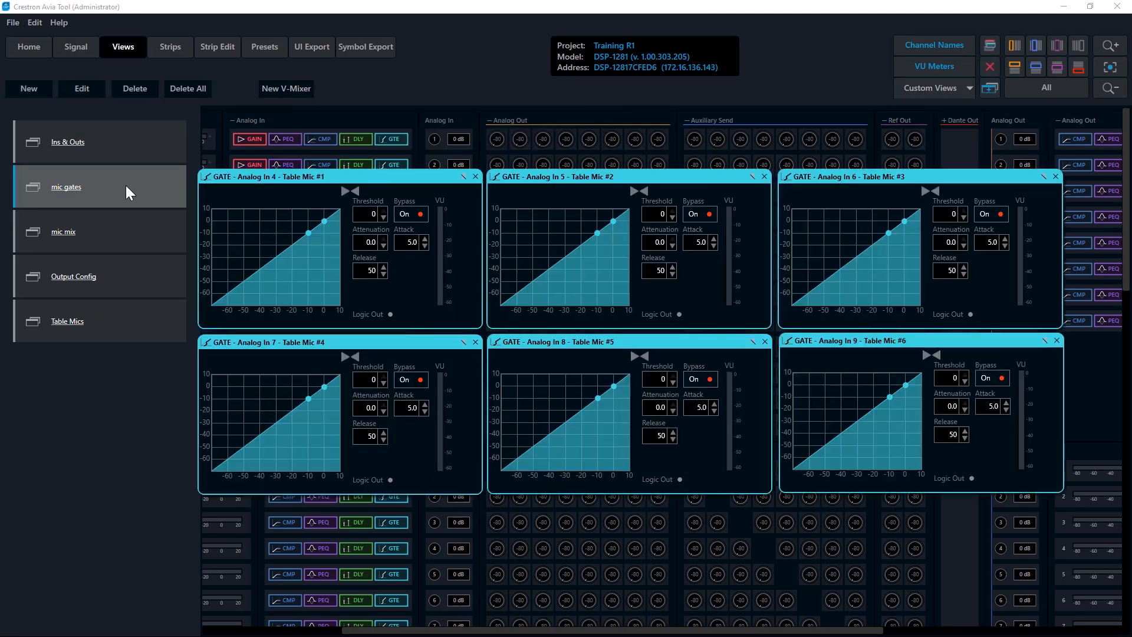
left_click(135, 235)
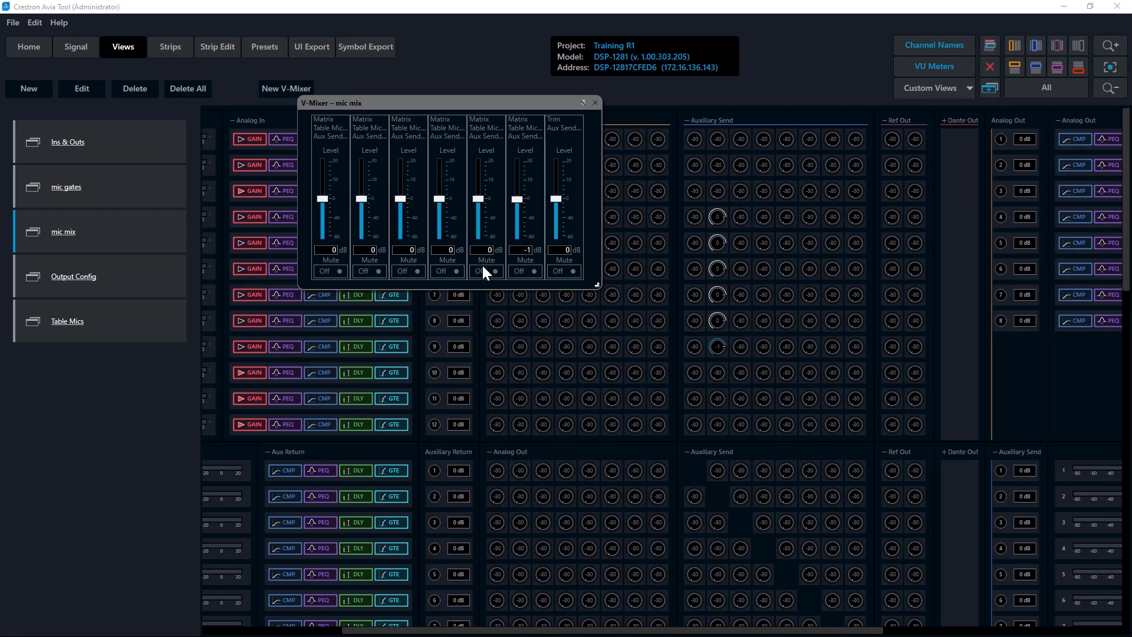
Step: Toggle the mutes of the third, fourth and fifth table mics and of the auxiliary send trim in the mic mix mixer
left_click(481, 269)
left_click(443, 270)
left_click(419, 268)
left_click(560, 270)
left_click(475, 271)
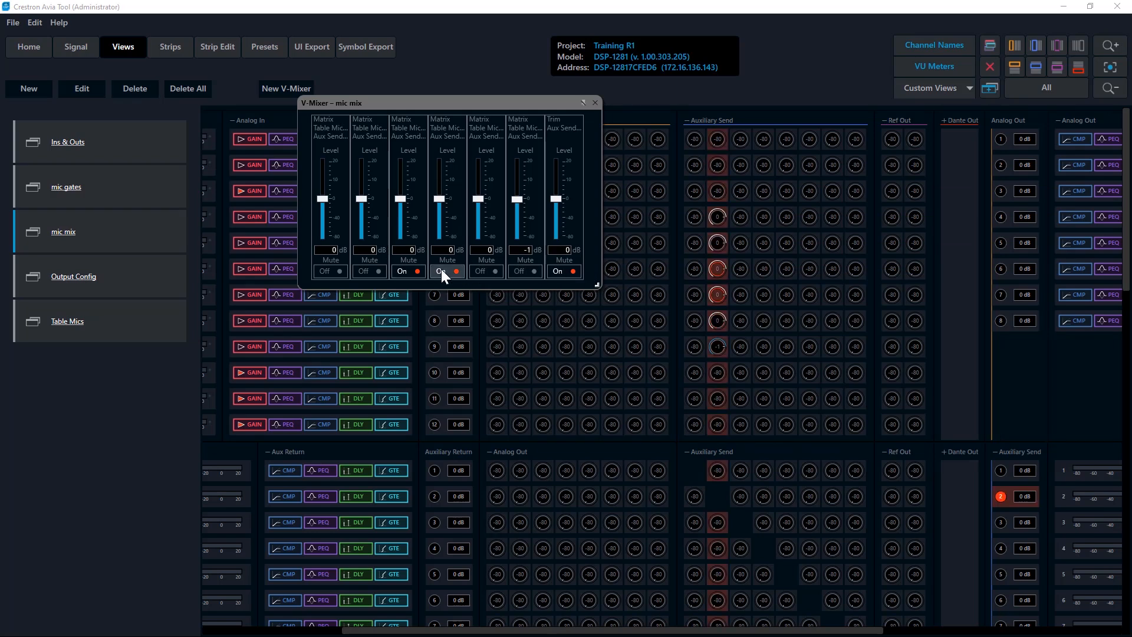
left_click(409, 271)
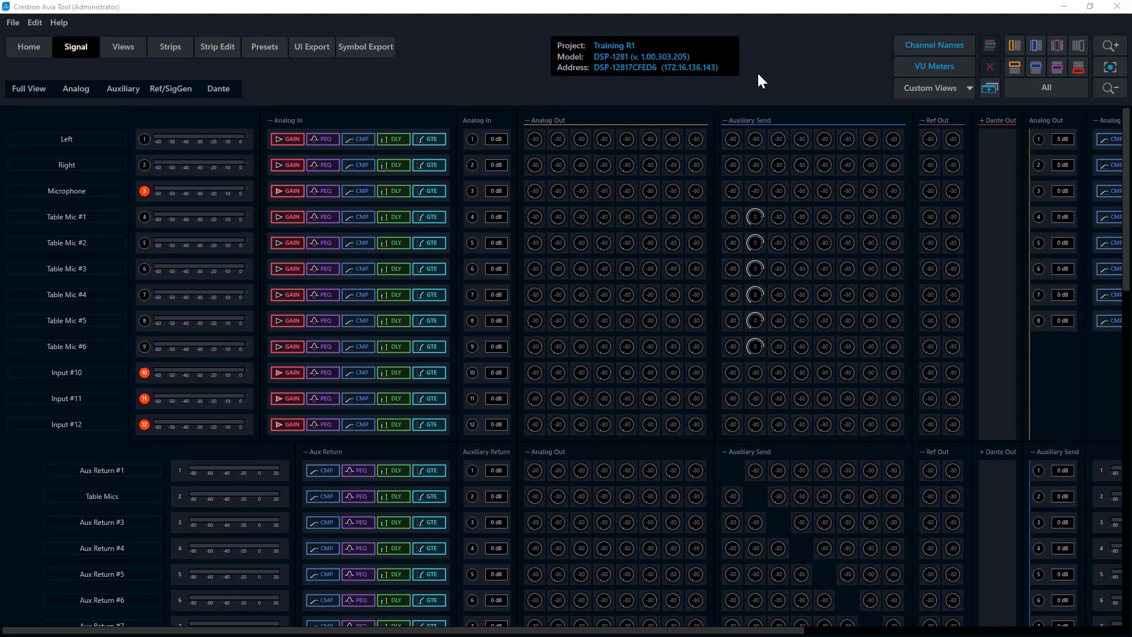
Step: Zoom the signal matrix out and in to compare magnifications, resetting it to the default zoom
left_click(1106, 91)
left_click(1108, 90)
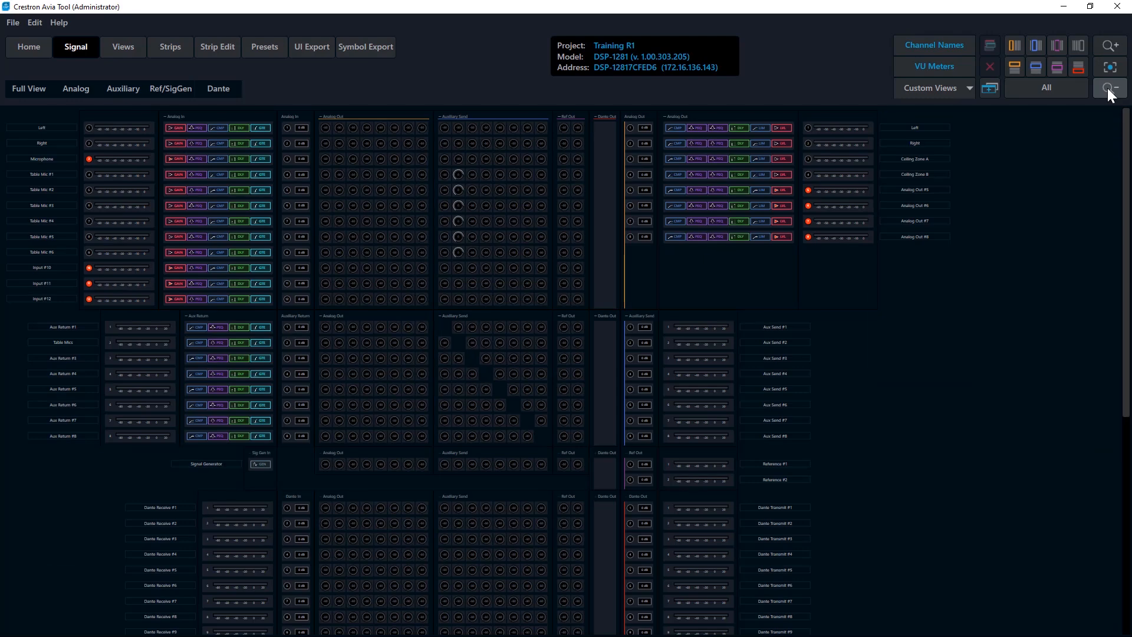
left_click(1108, 90)
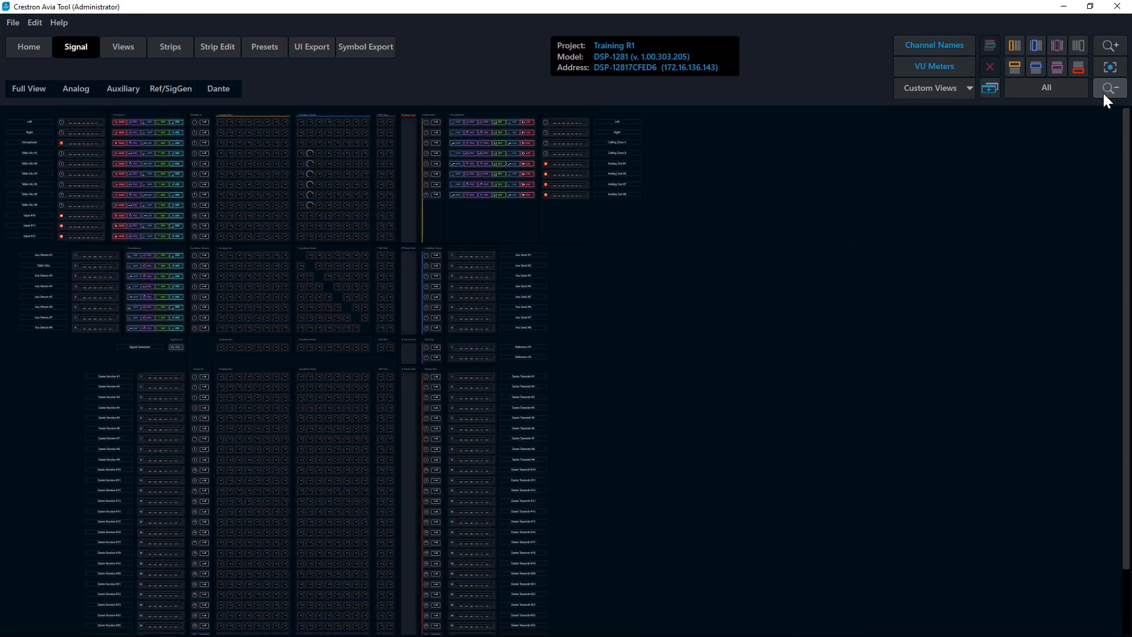
left_click(1107, 46)
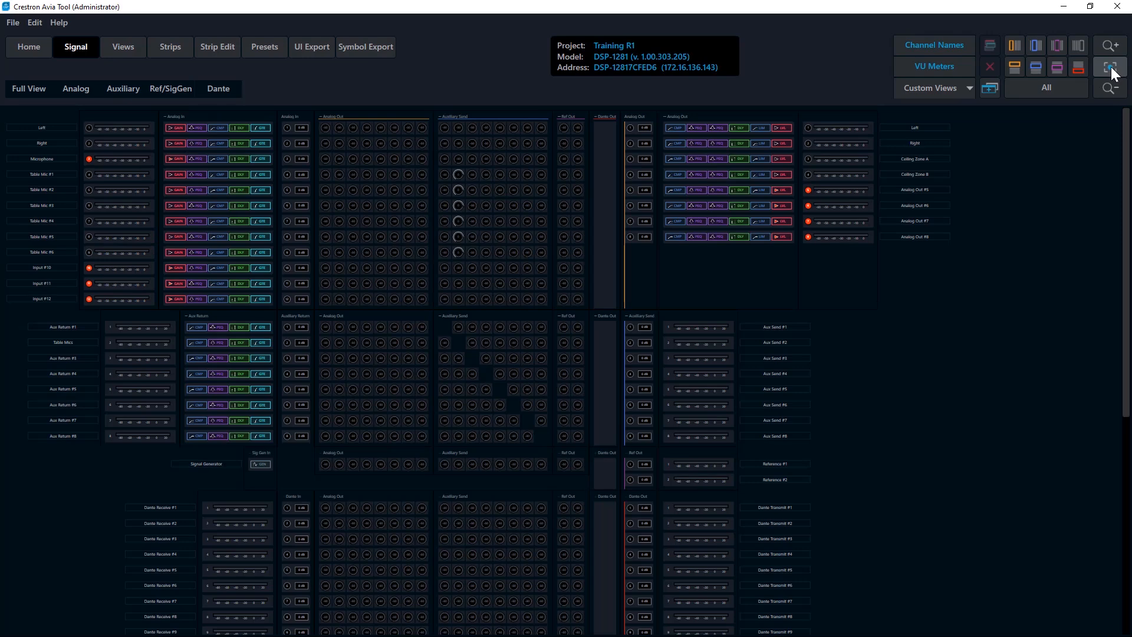
left_click(1111, 66)
left_click(1111, 46)
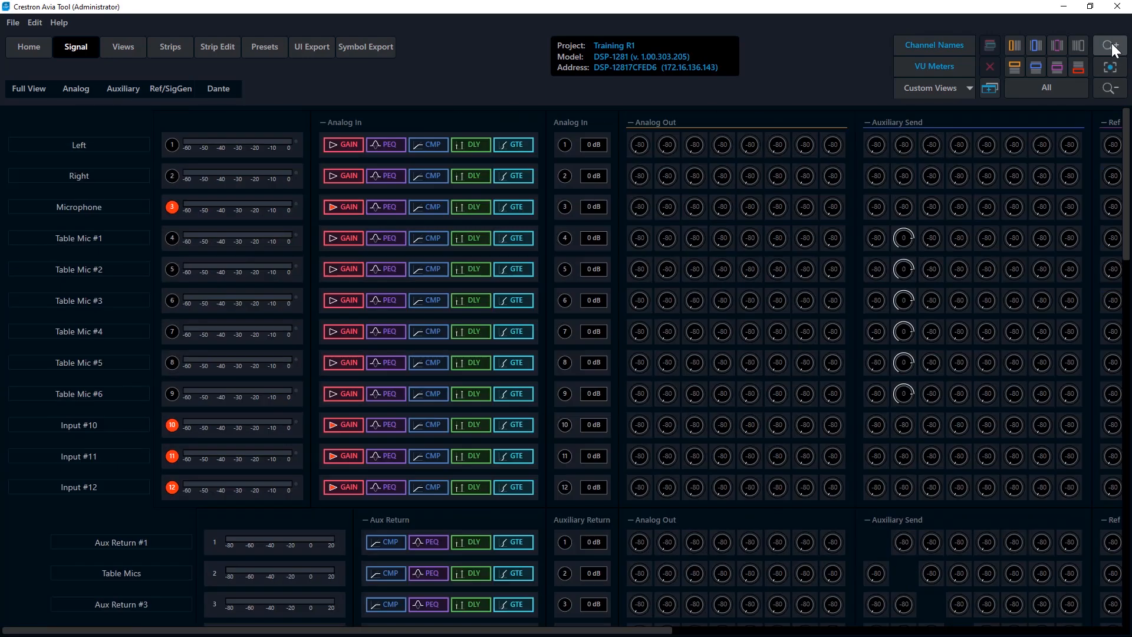
left_click(1111, 46)
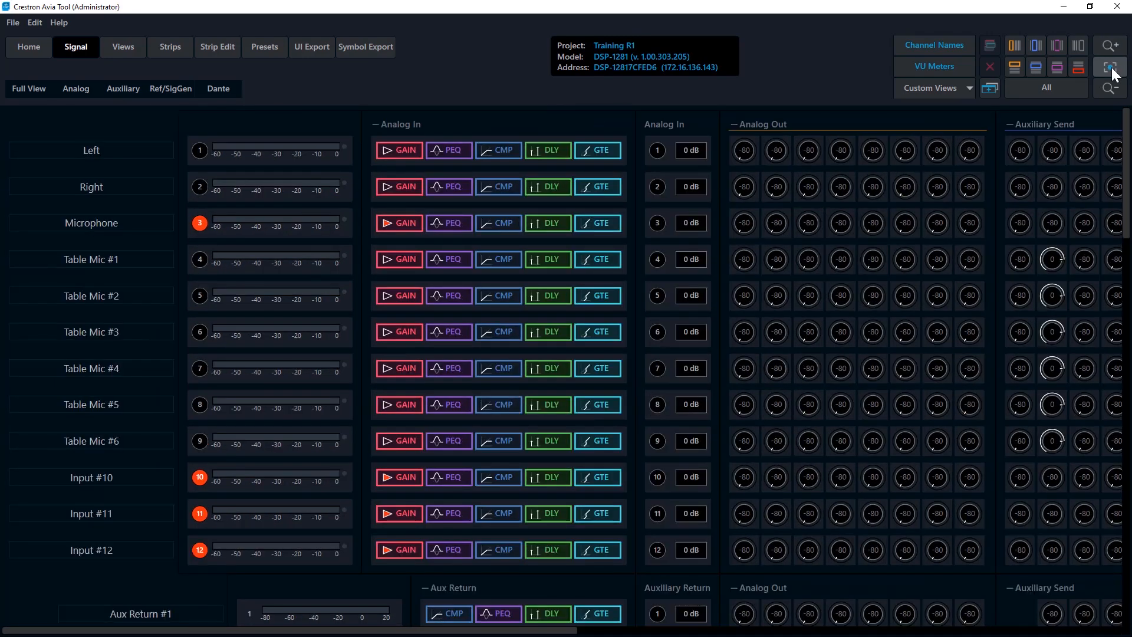
left_click(1111, 67)
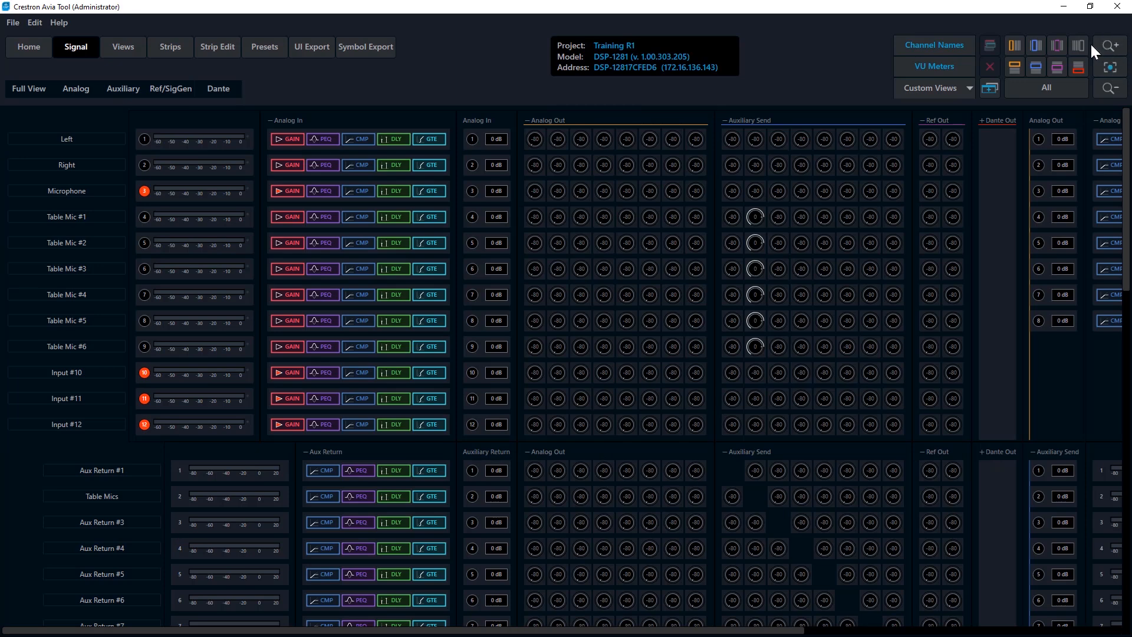
Step: Collapse the Ref Out, Auxiliary Send and Analog Out columns of the signal matrix
left_click(1053, 47)
left_click(1037, 47)
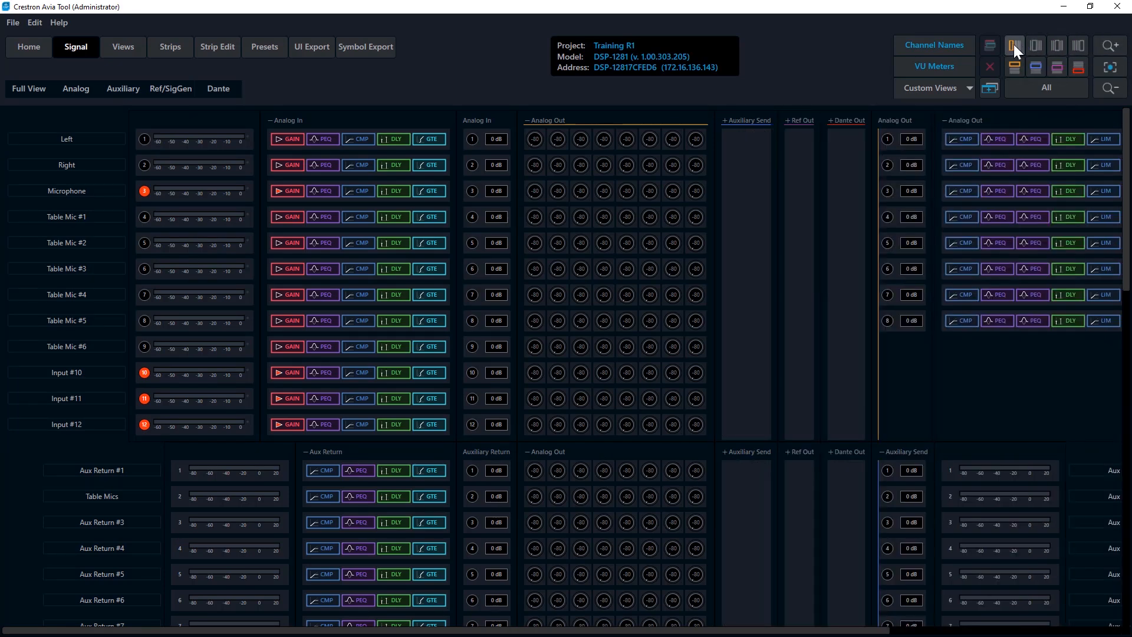
left_click(1013, 44)
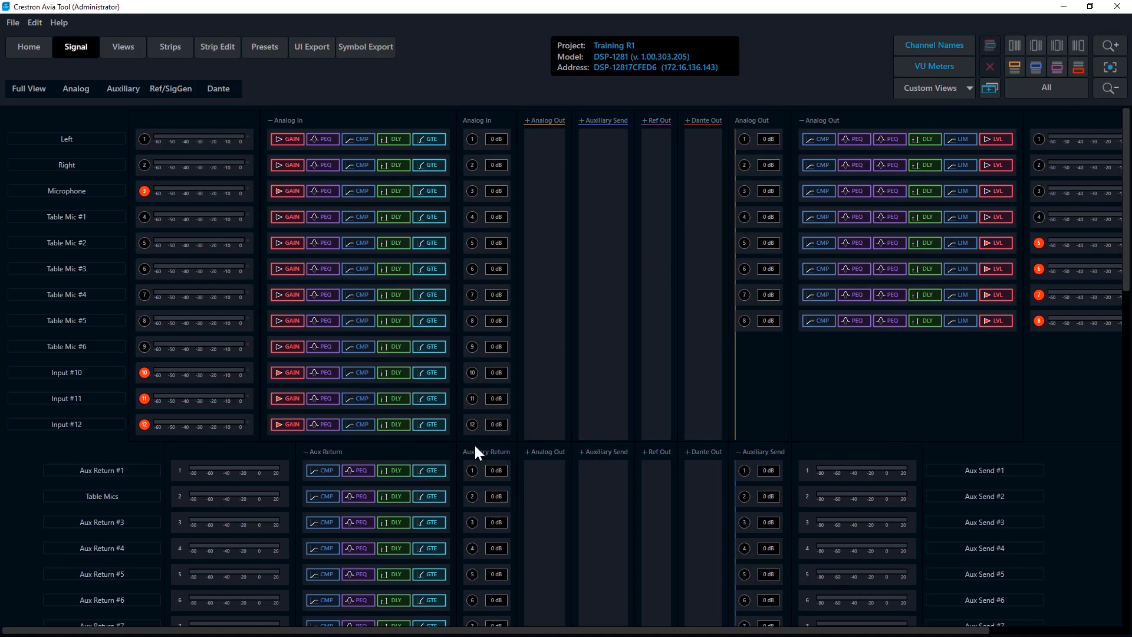
Step: Expand the Analog Out, Auxiliary Send, Ref Out and Dante Out columns from their headings in the signal matrix
left_click_drag(445, 627, 489, 633)
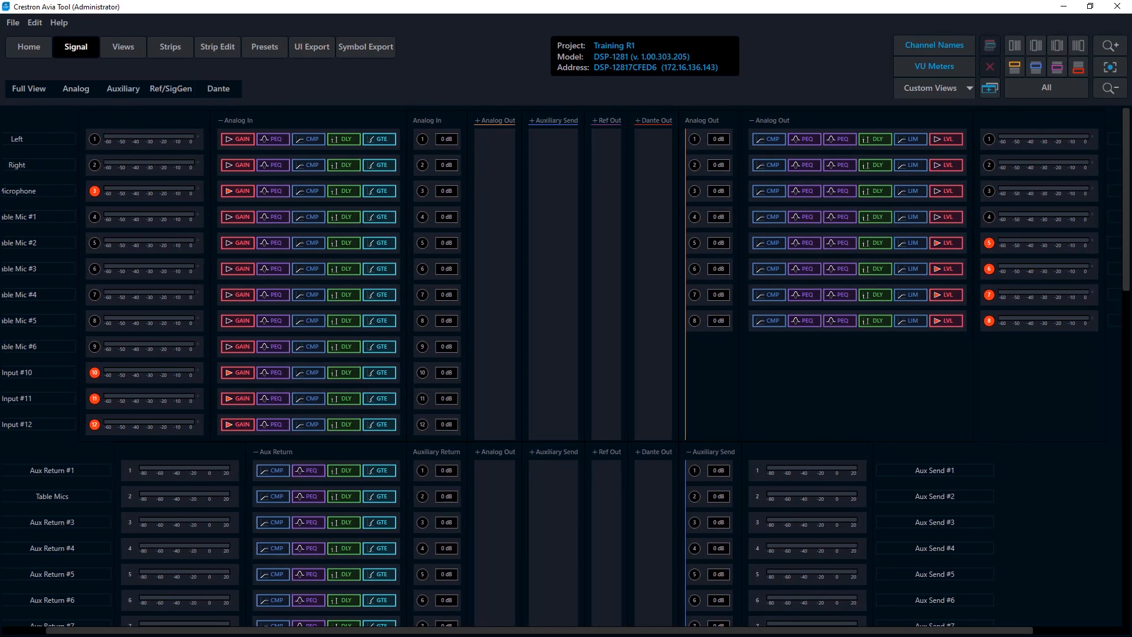
left_click(475, 121)
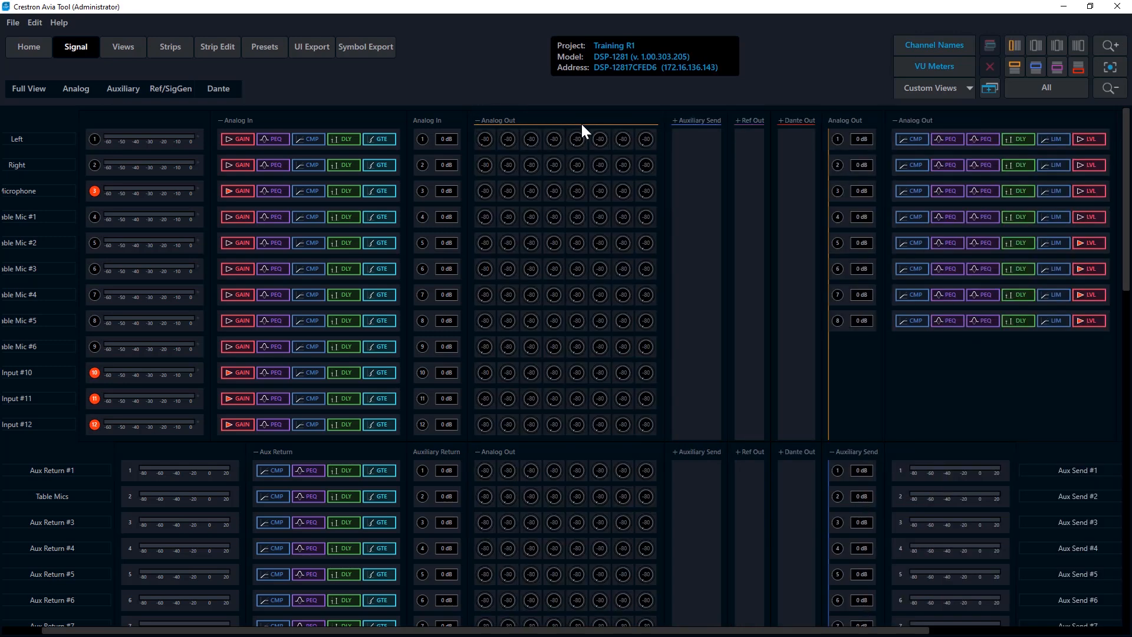
left_click(675, 121)
left_click(873, 121)
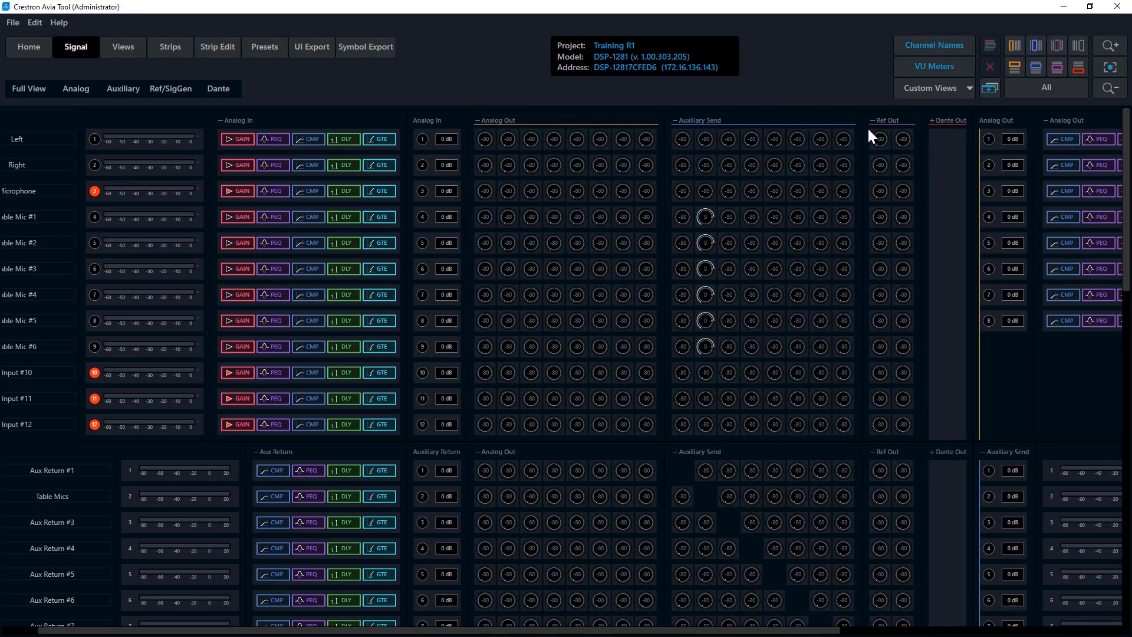
left_click(932, 121)
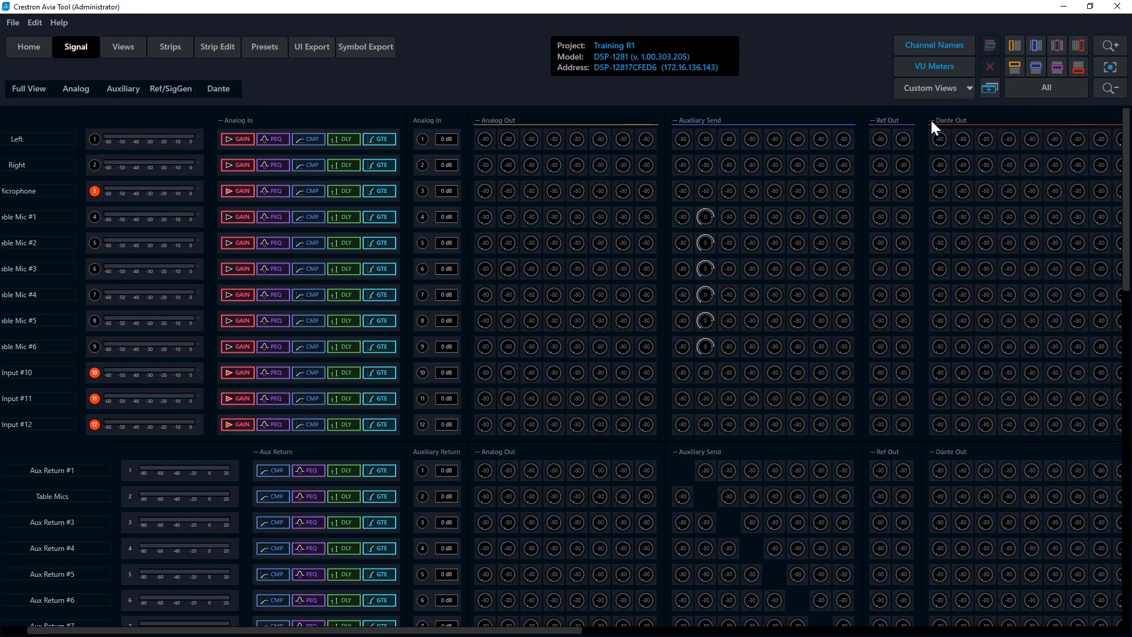